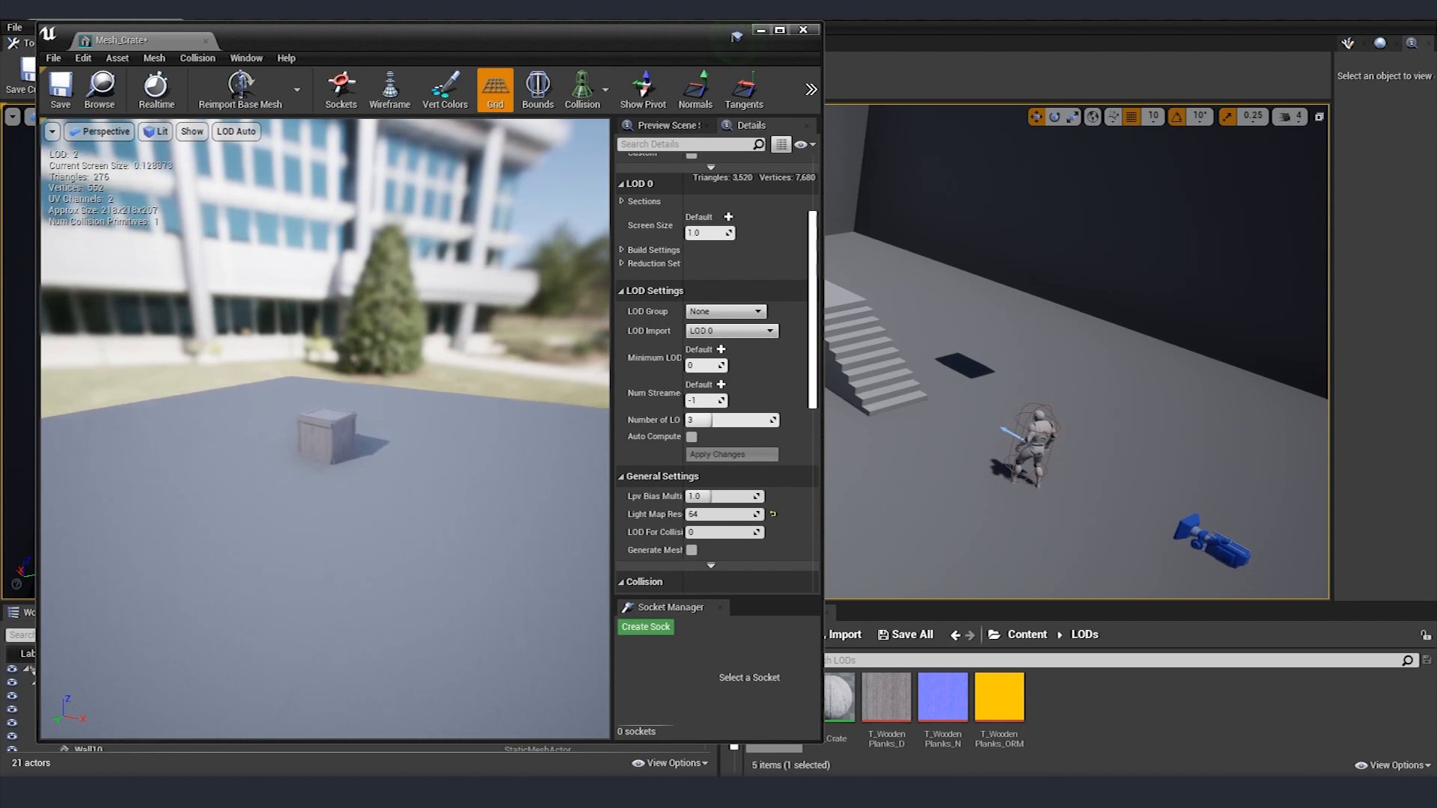
scroll(325, 429, "down", 4)
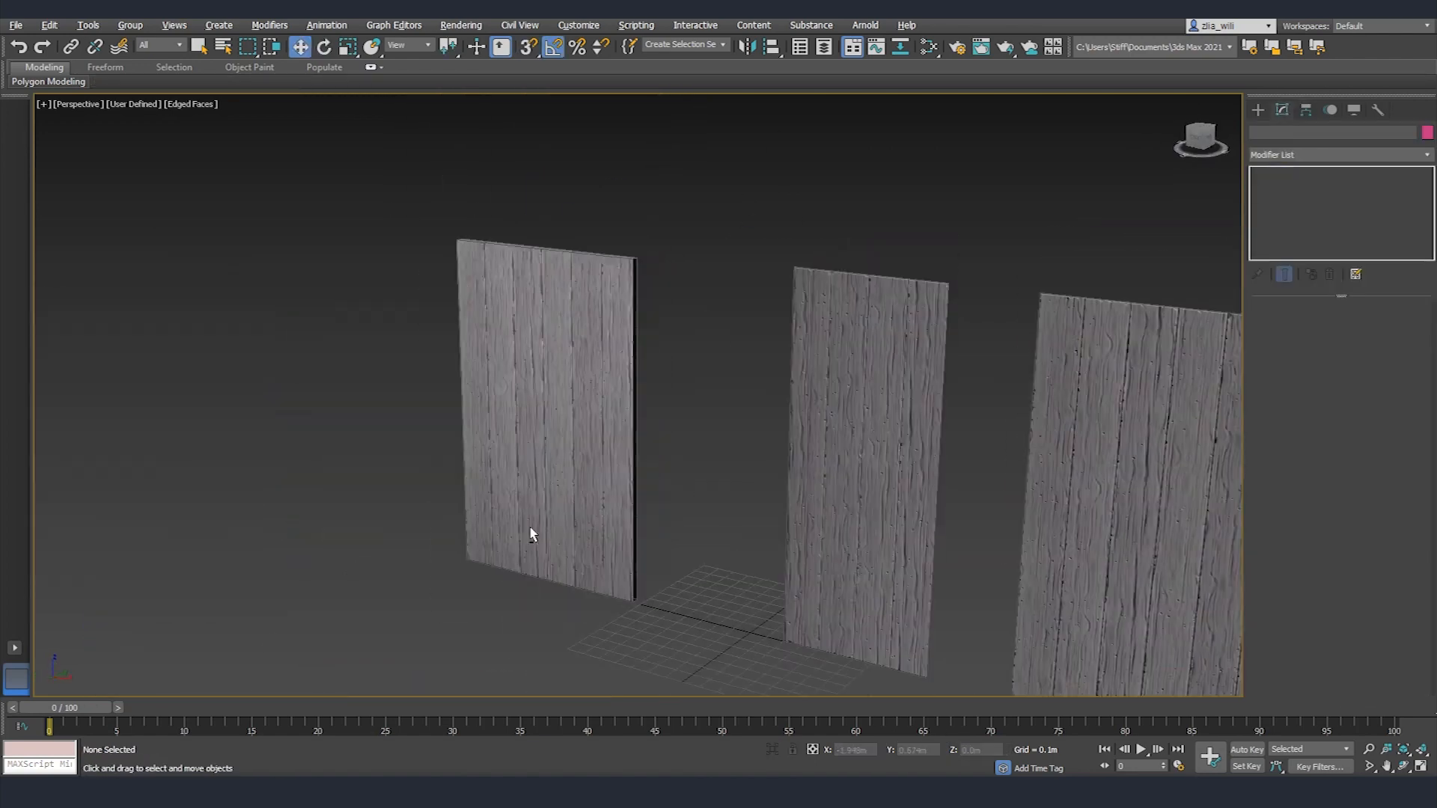
Step: Paste the box-mapped UVW Map modifier onto the separated planks and collapse them to Editable Poly
left_click(600, 378)
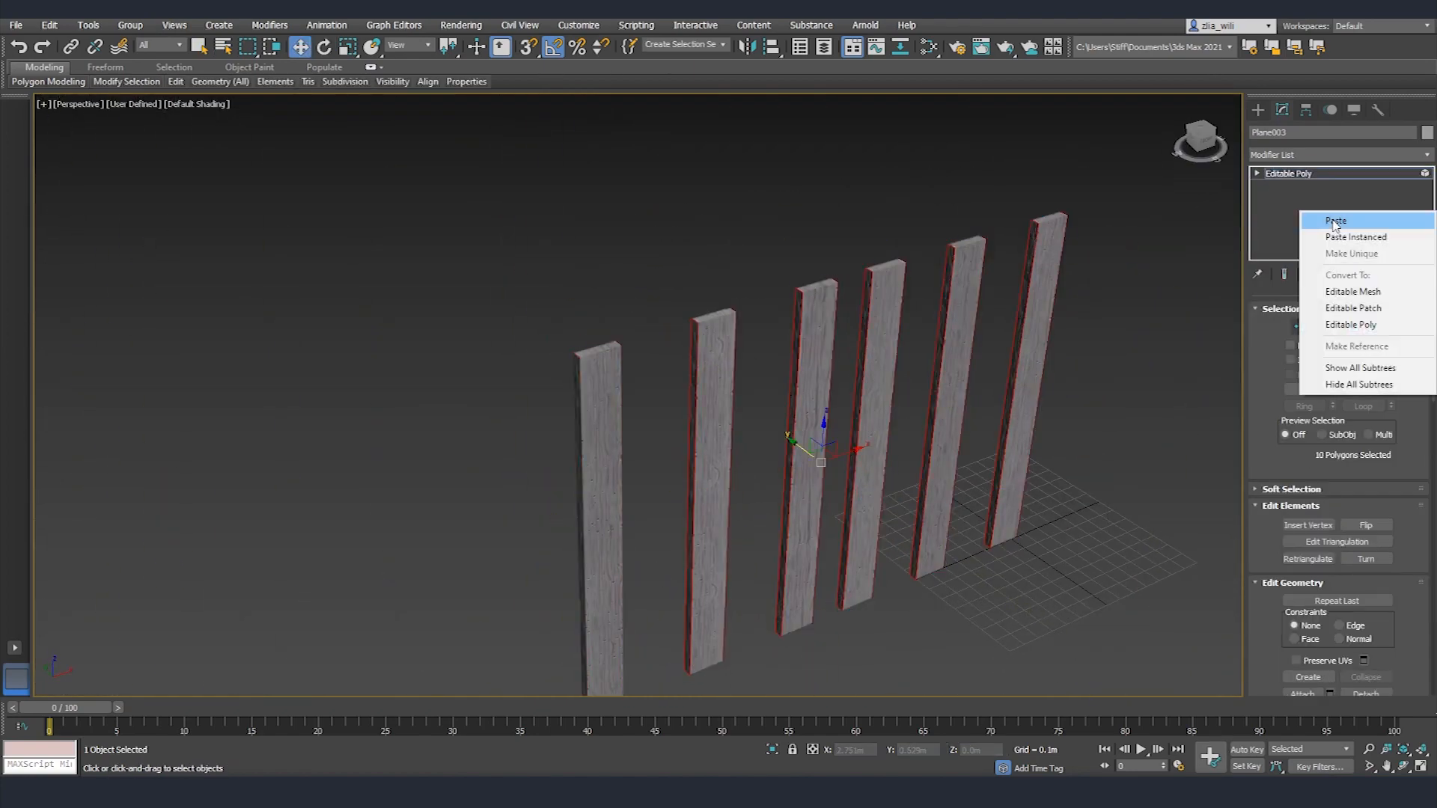
left_click(1333, 221)
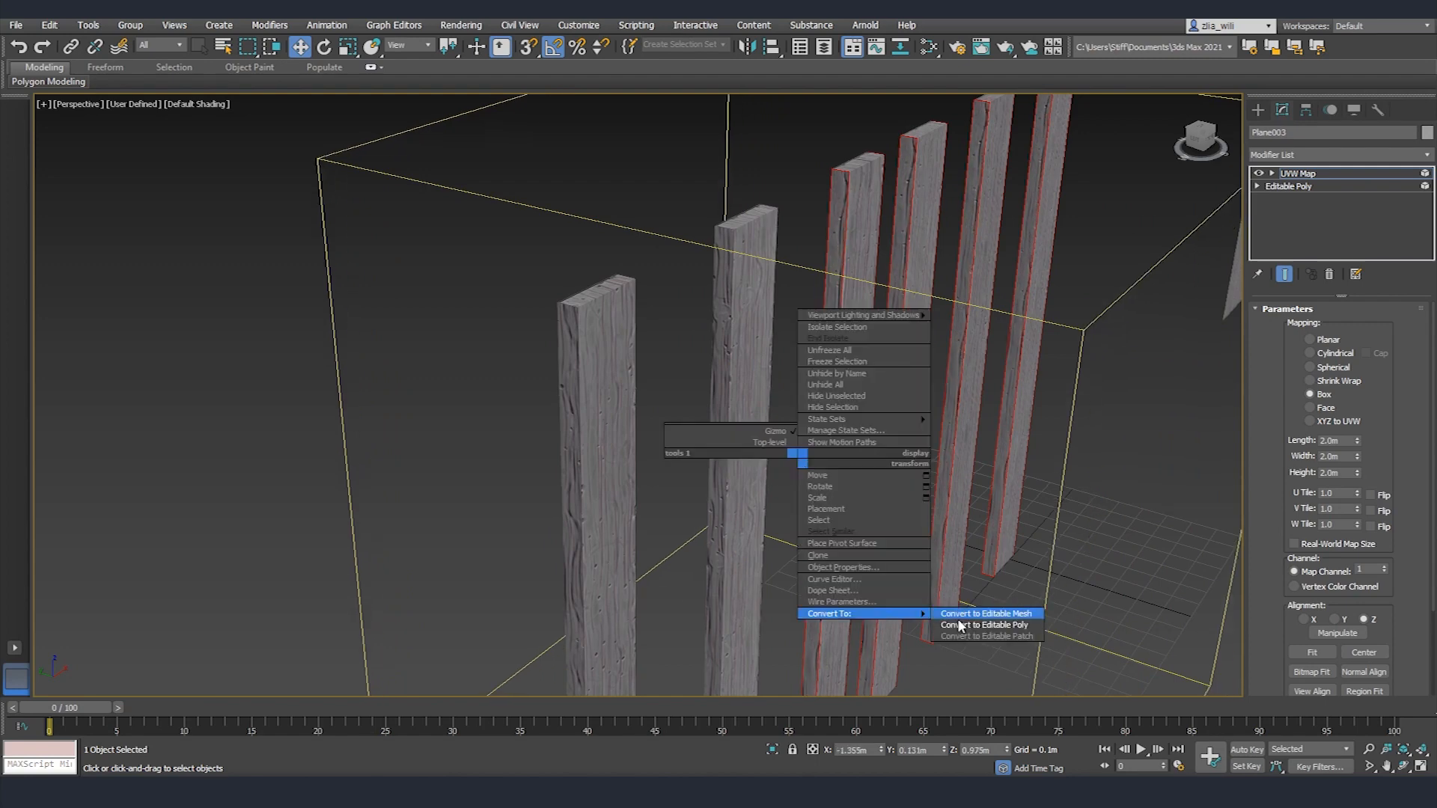
right_click(1337, 204)
right_click(1318, 214)
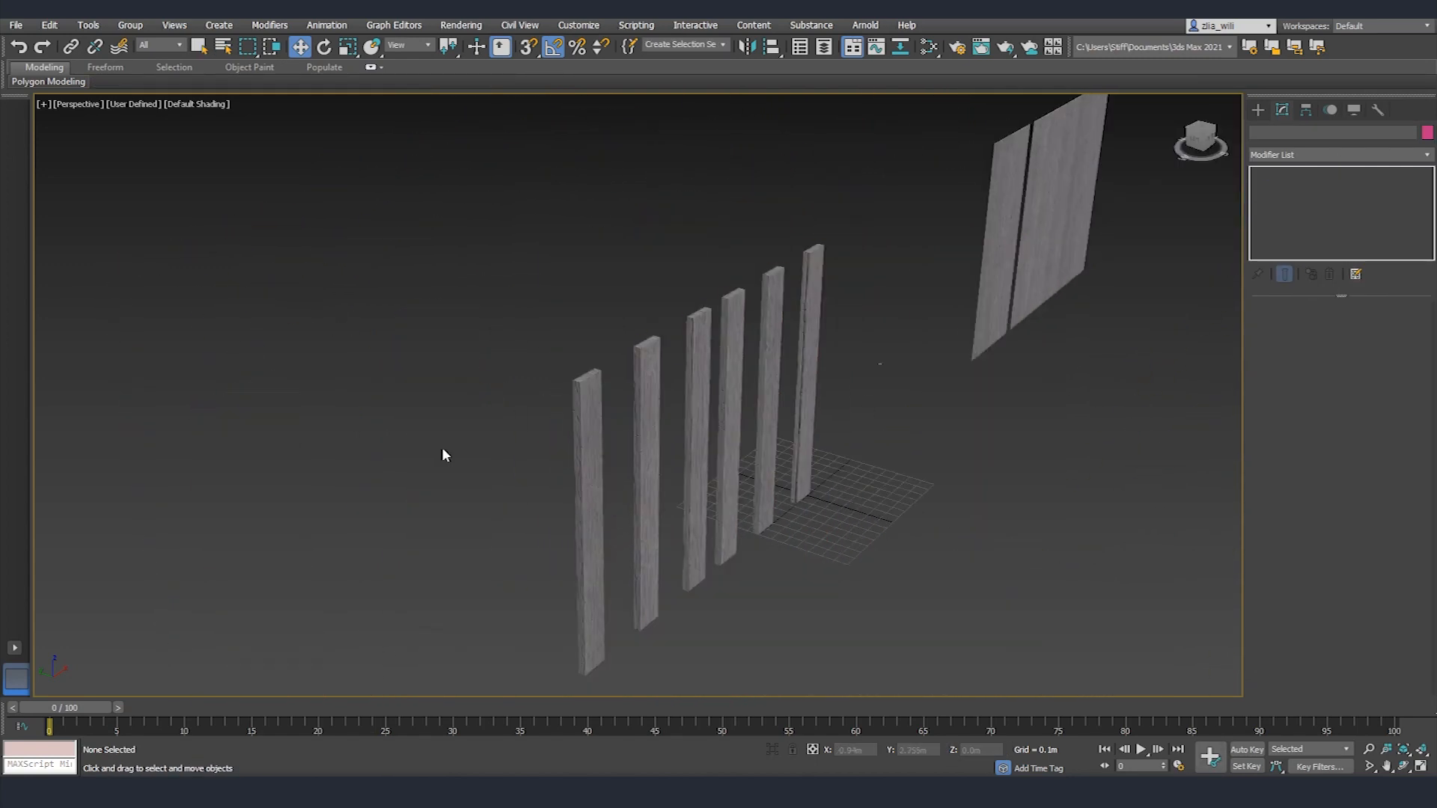
left_click(1365, 627)
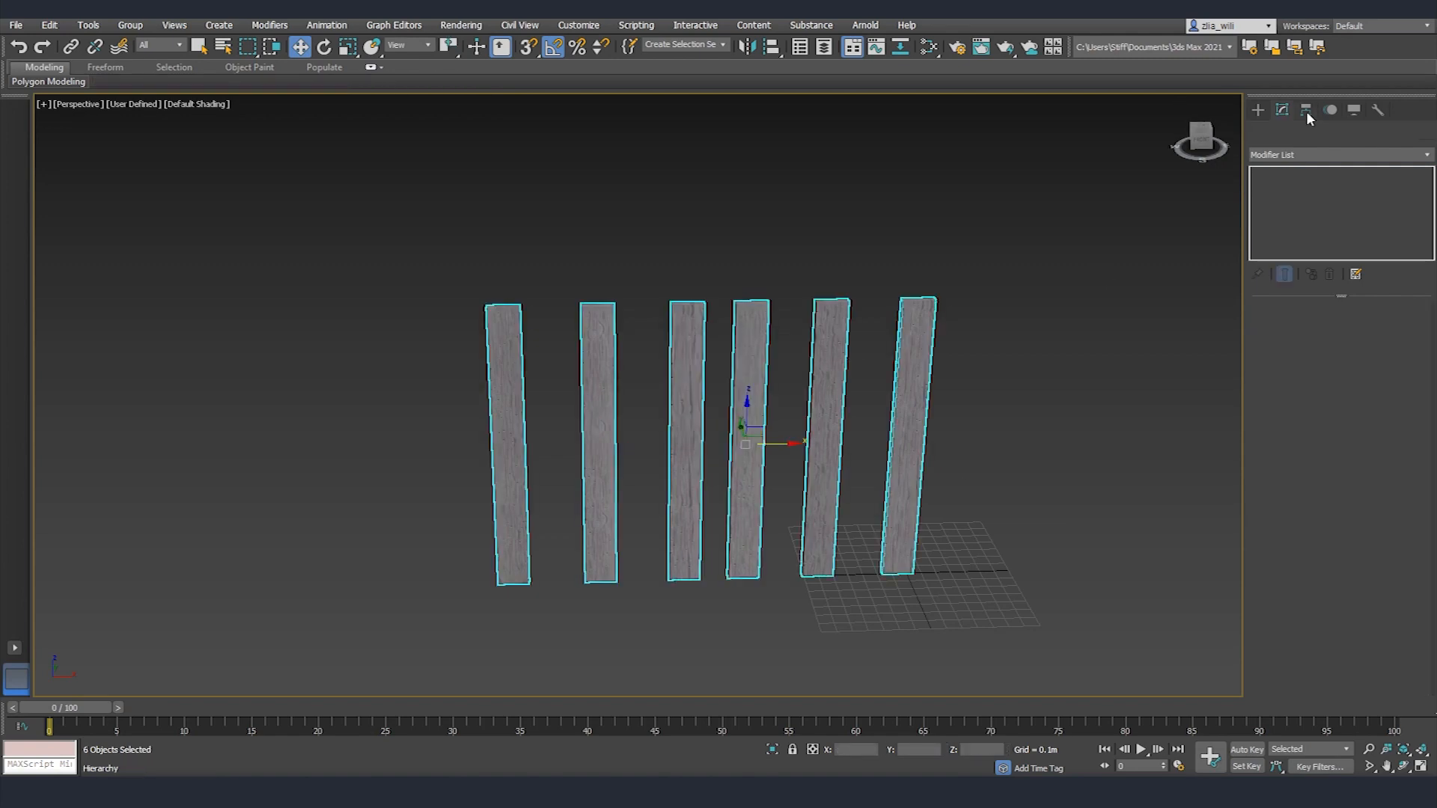
Step: Adjust the pivots of the six planks and chamfer the plank edges by 0.003 m
left_click(1305, 109)
left_click(738, 421)
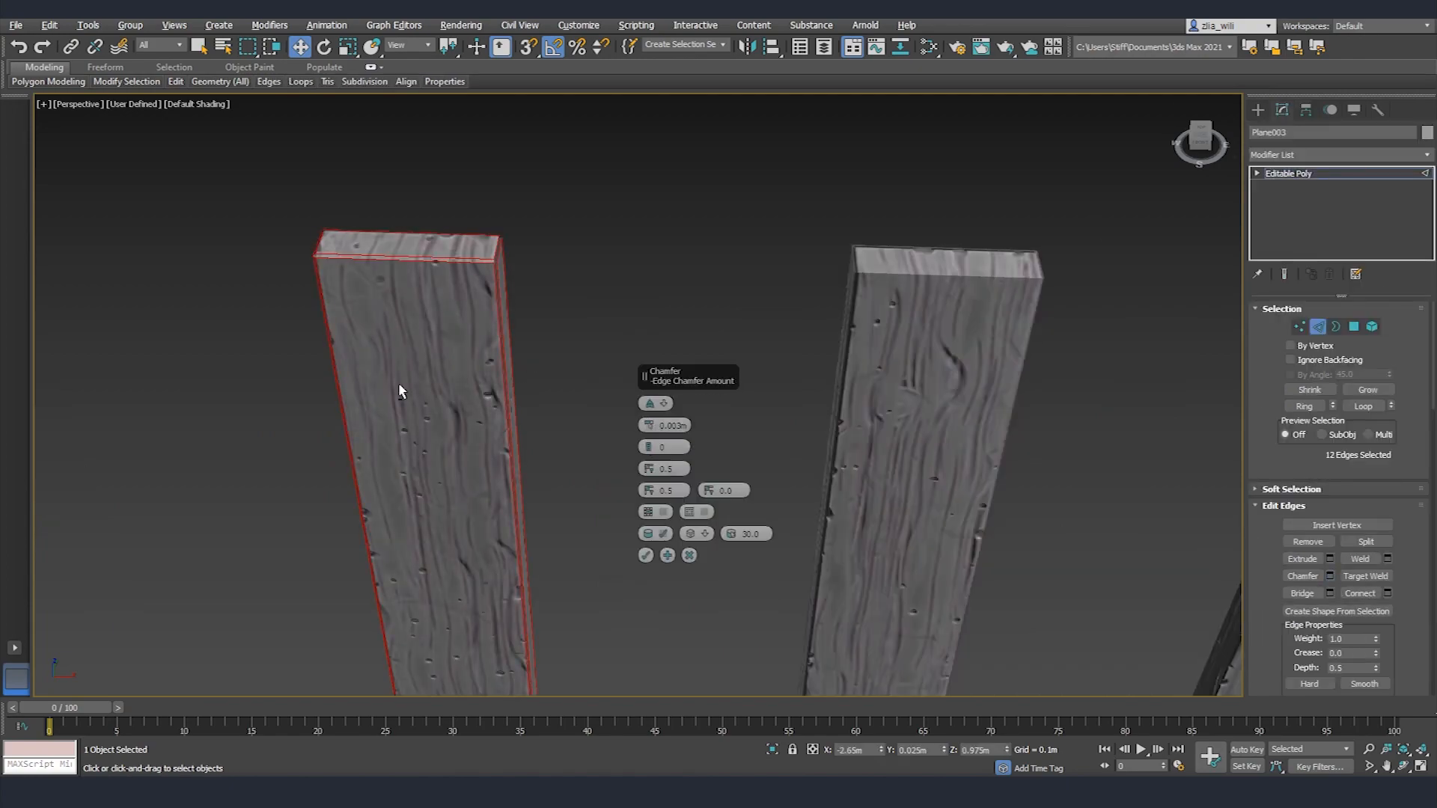
middle_click_drag(398, 385, 419, 336, "alt")
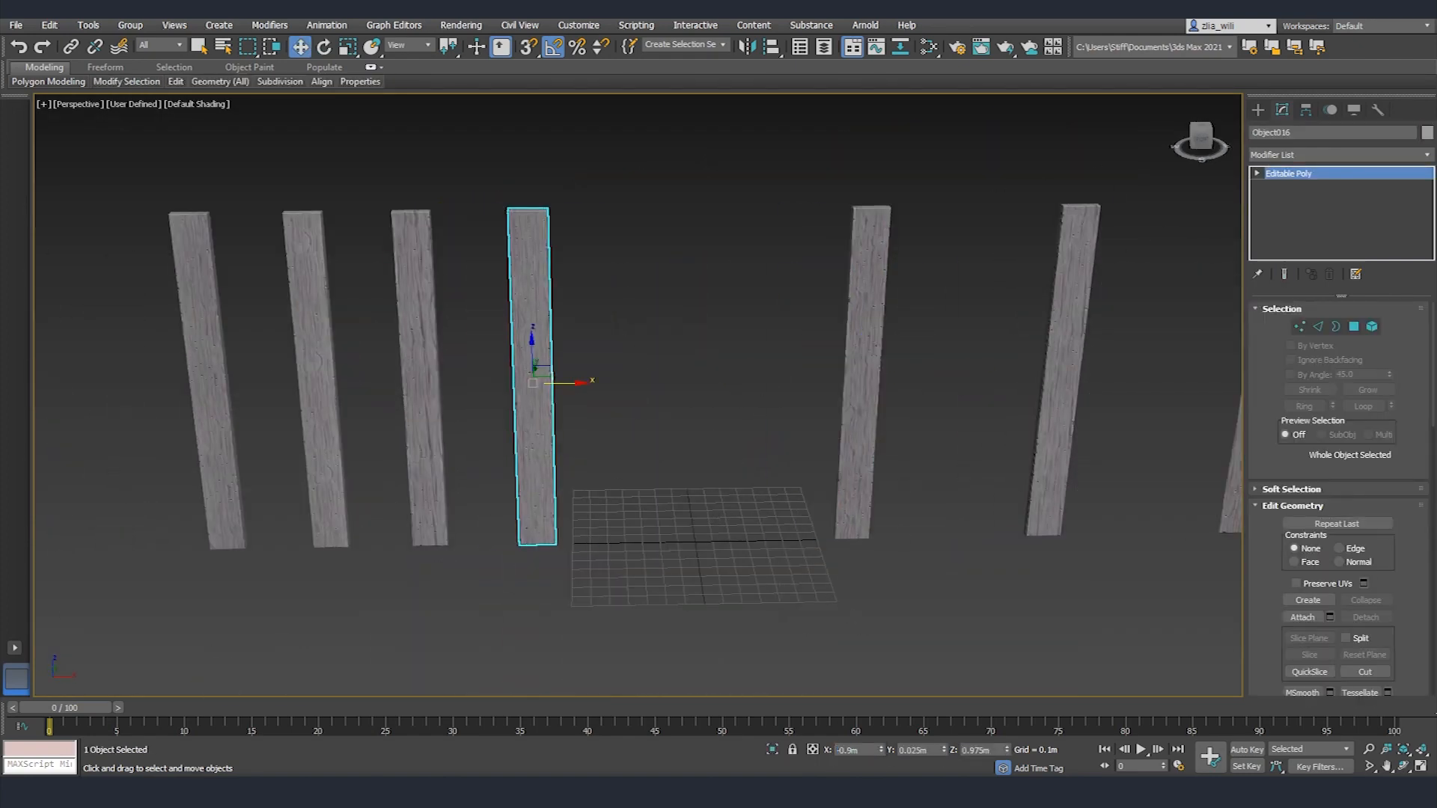
Step: Assemble the planks into a square frame with a 45-degree diagonal brace and snap the panels together into a crate
middle_click_drag(458, 373, 471, 377)
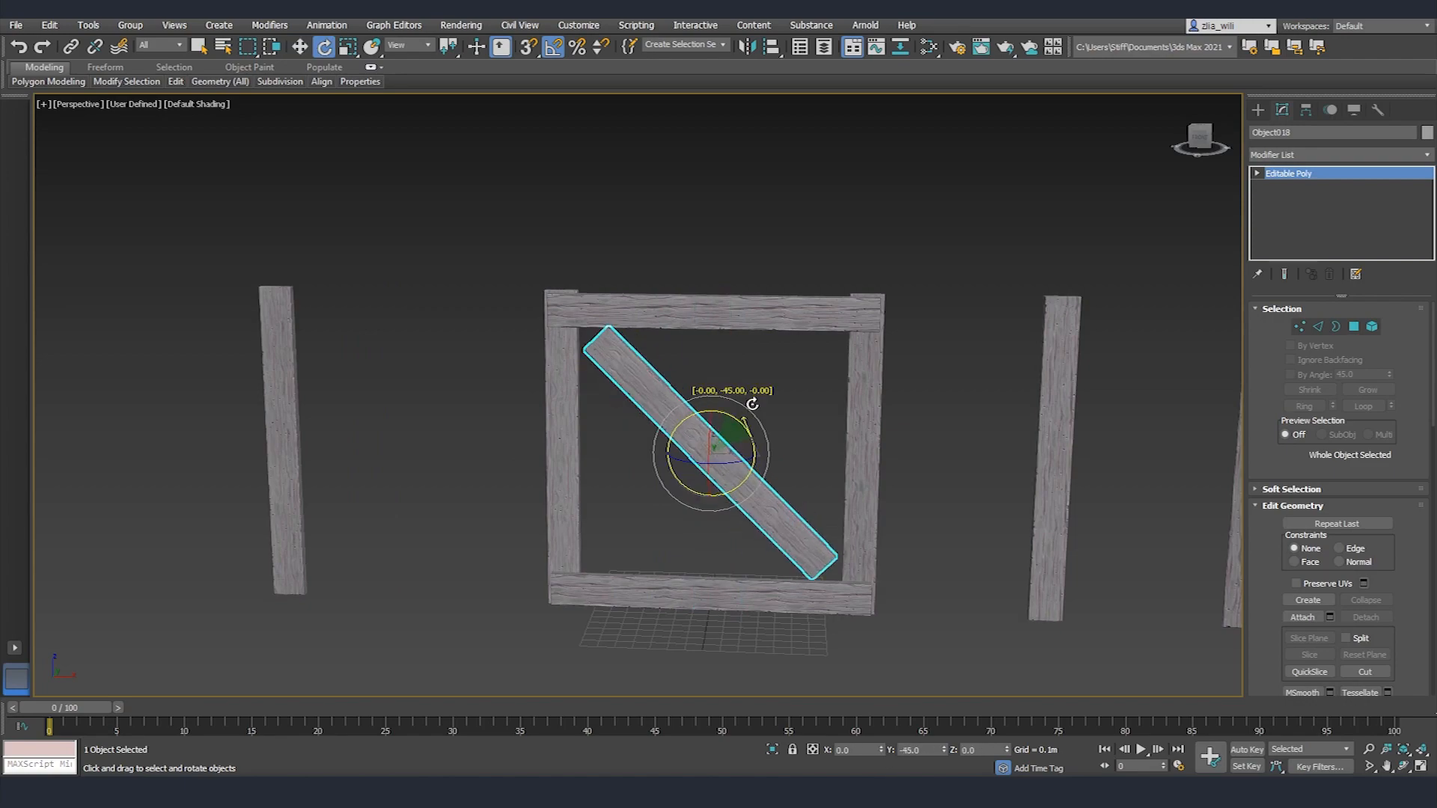
key("r")
scroll(666, 420, "up", 3)
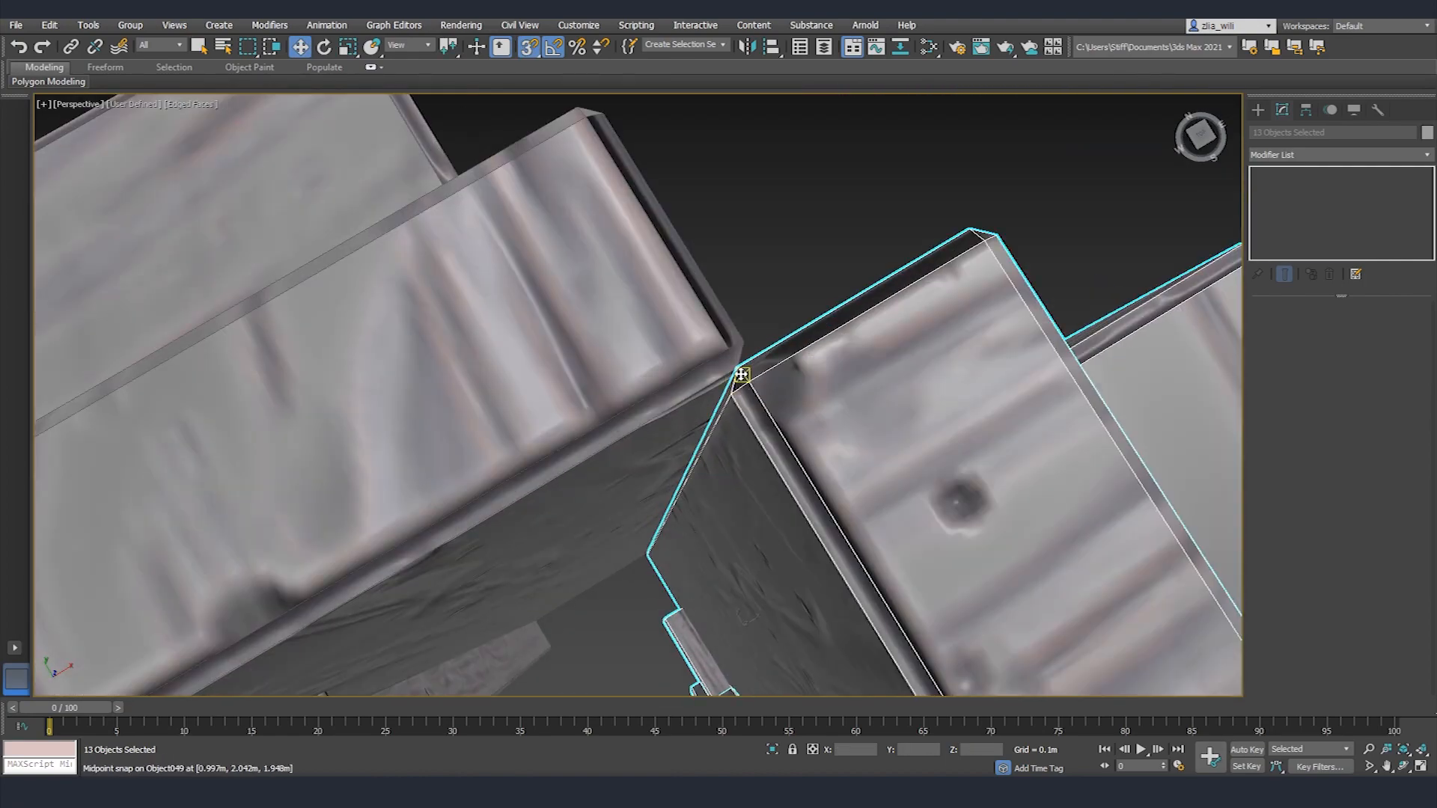
left_click_drag(481, 250, 744, 545)
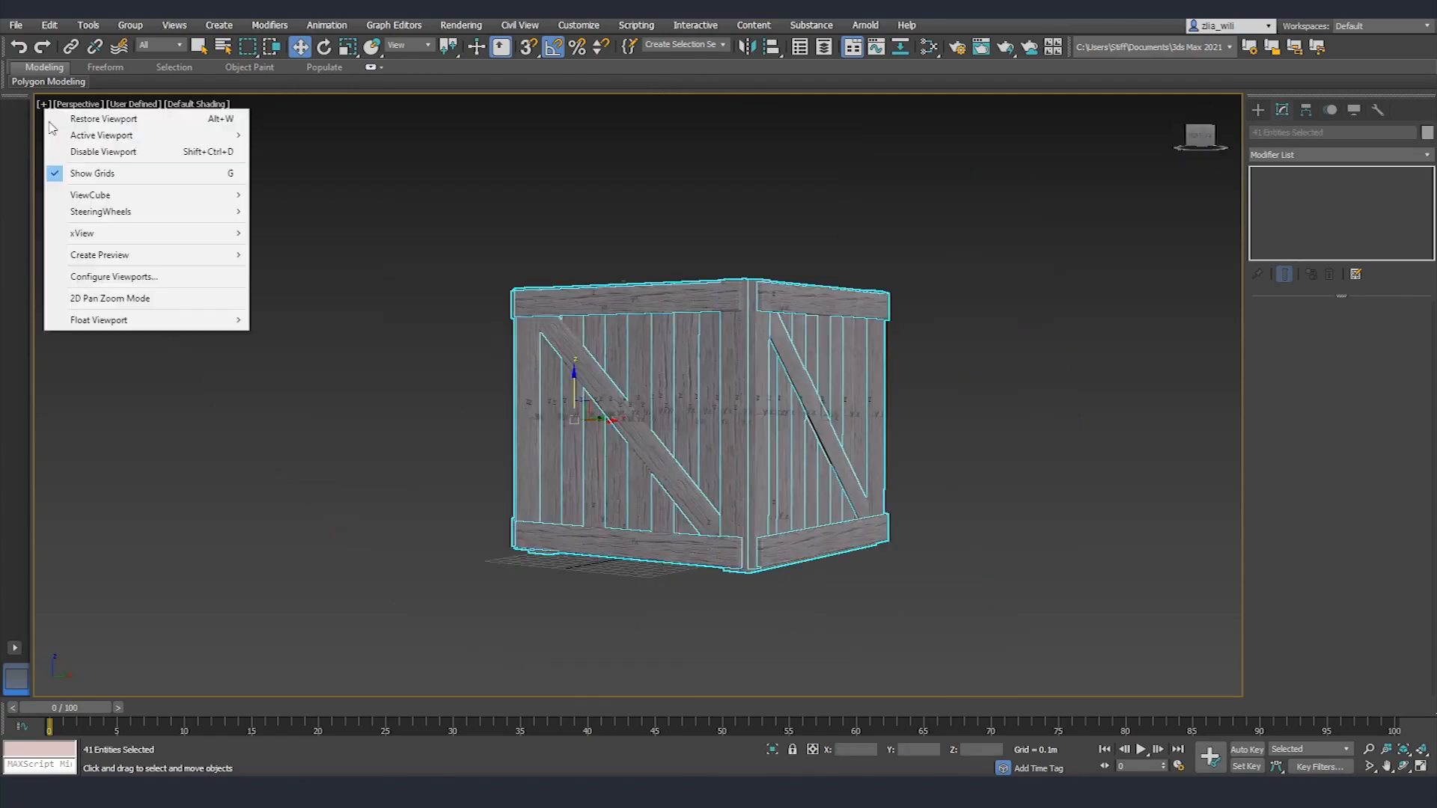
Step: Show the polygon statistics and build a simplified frame from copies of the crate's vertical and horizontal planks
left_click(848, 569)
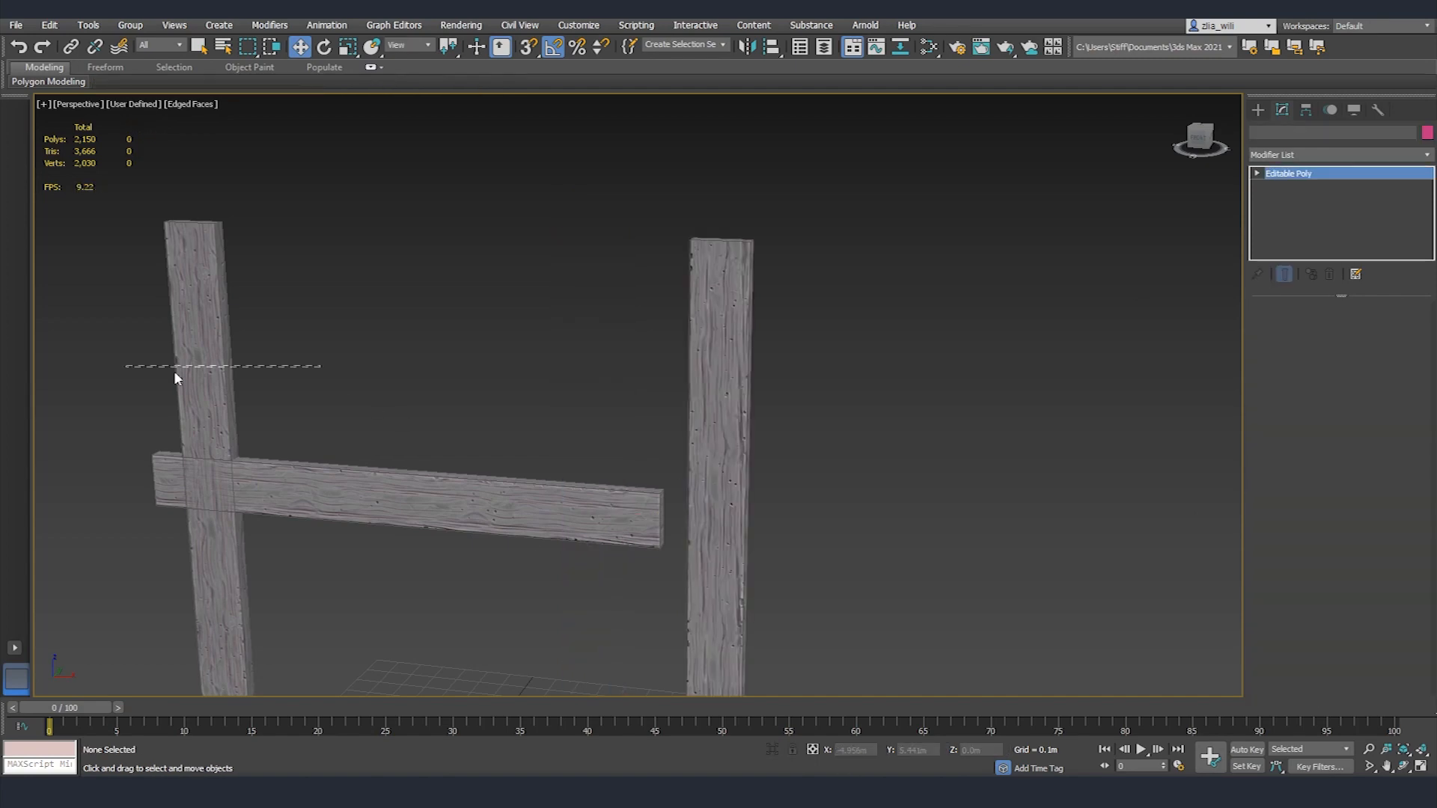
left_click(180, 371)
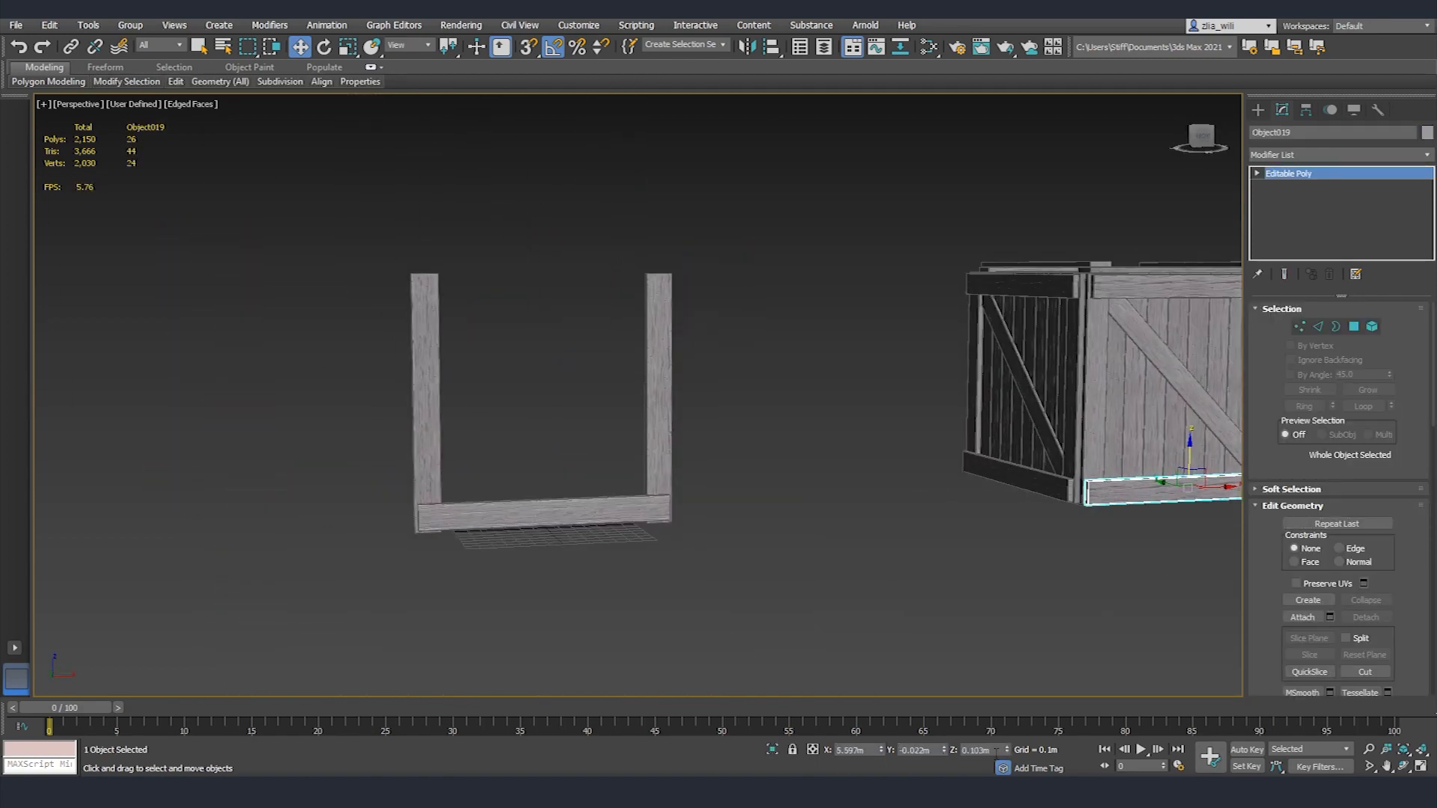
left_click(616, 539)
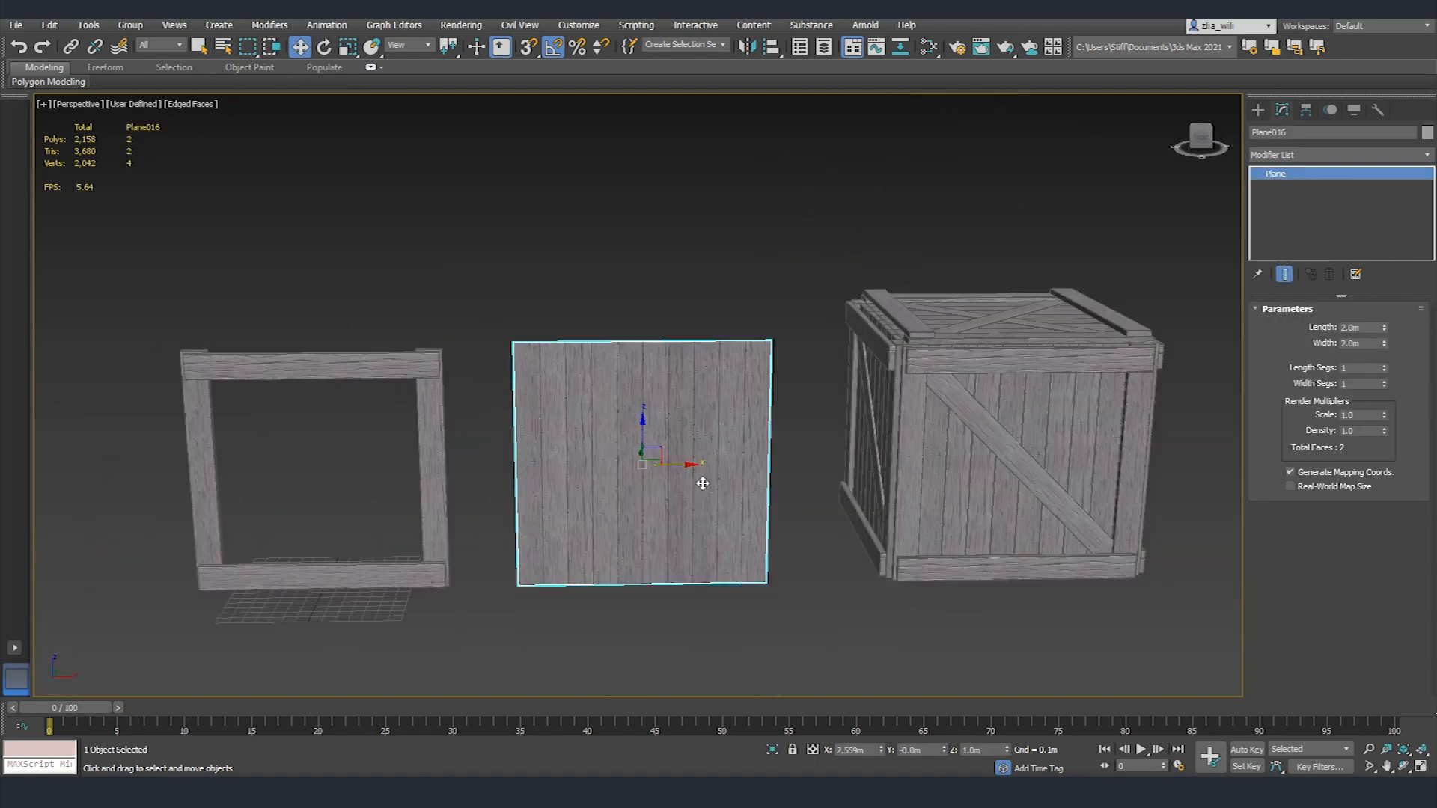
Step: Convert the 2 m plank-textured plane to Editable Poly, add a connecting edge, and centre it behind the frame at 0
right_click(659, 486)
left_click(838, 661)
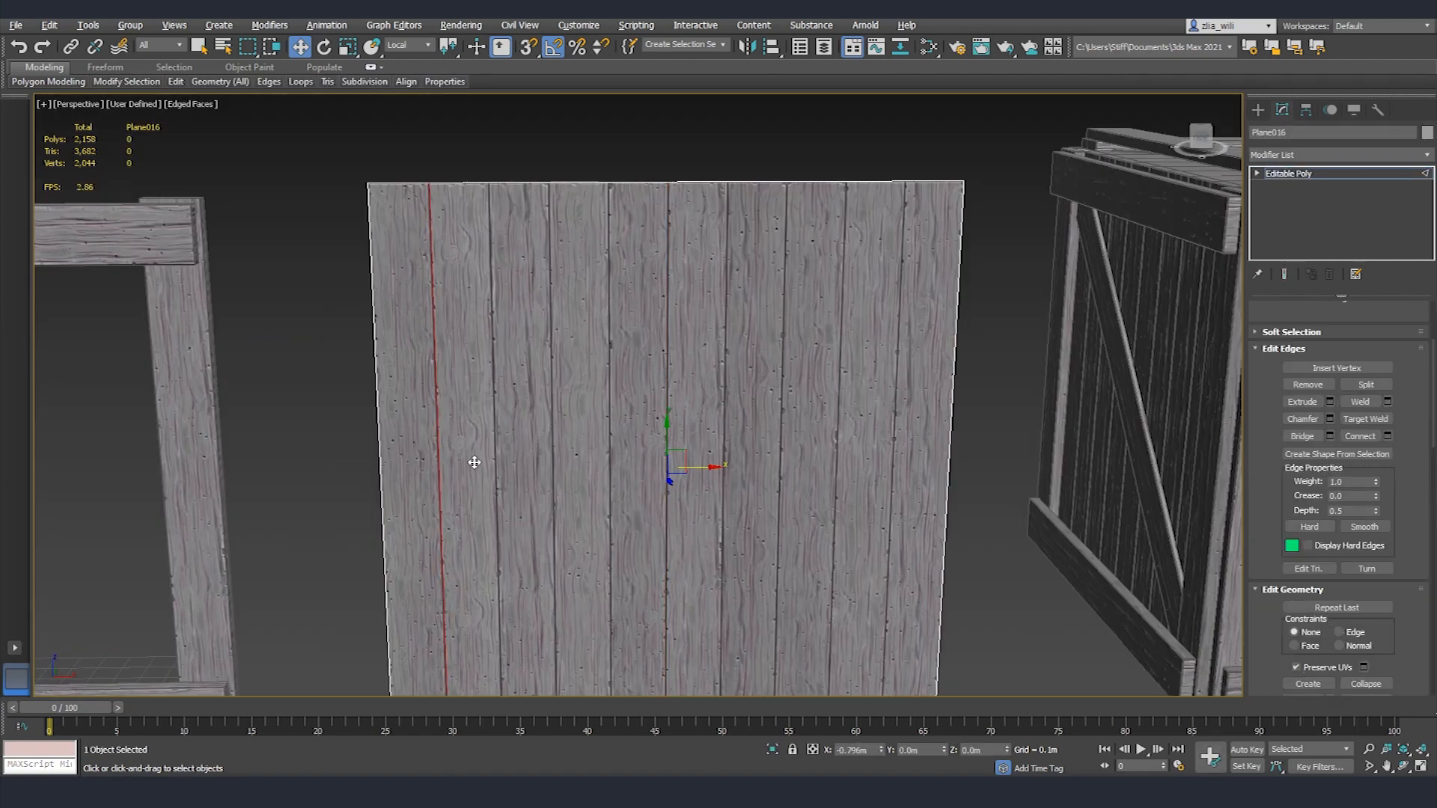
left_click(1357, 438)
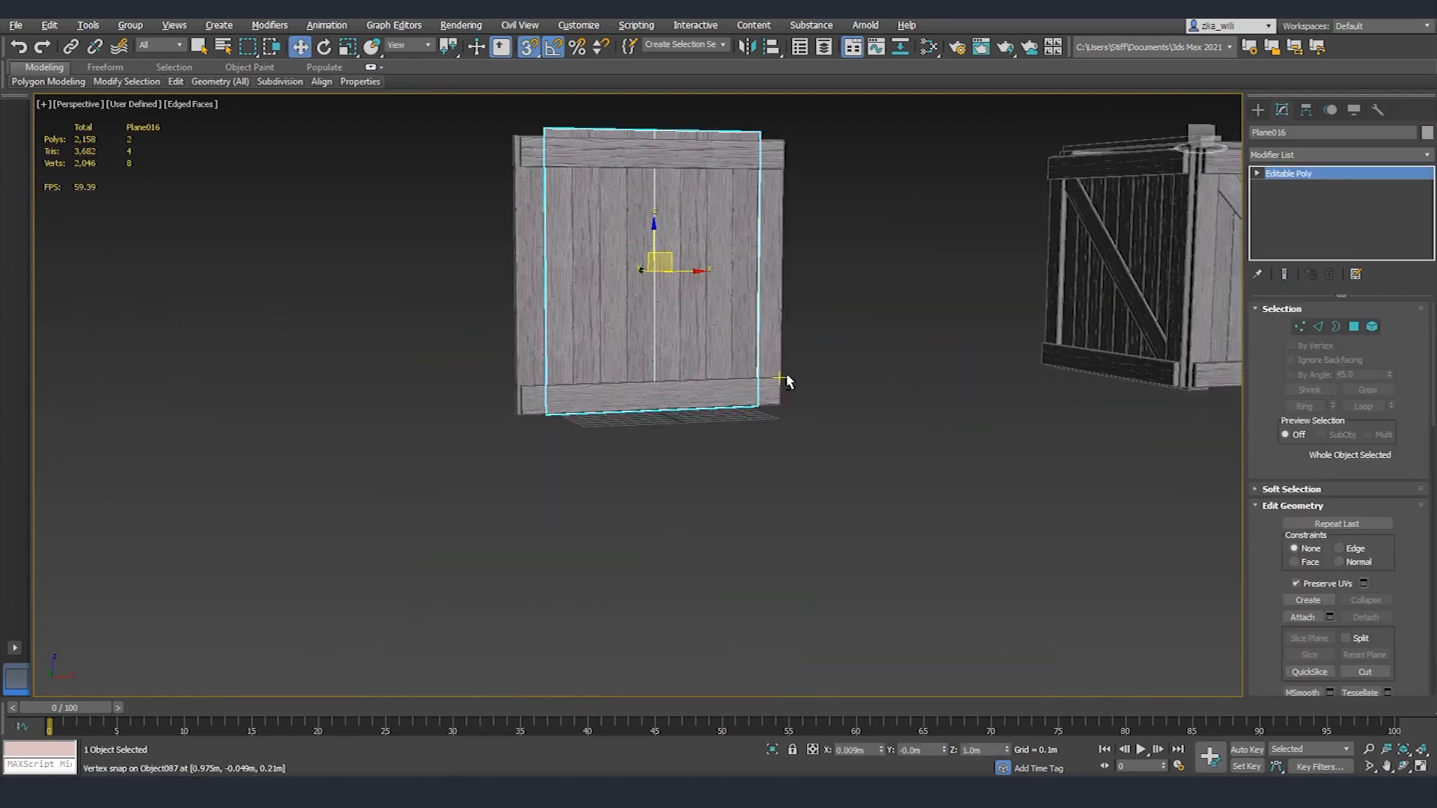
type("0")
key("Return")
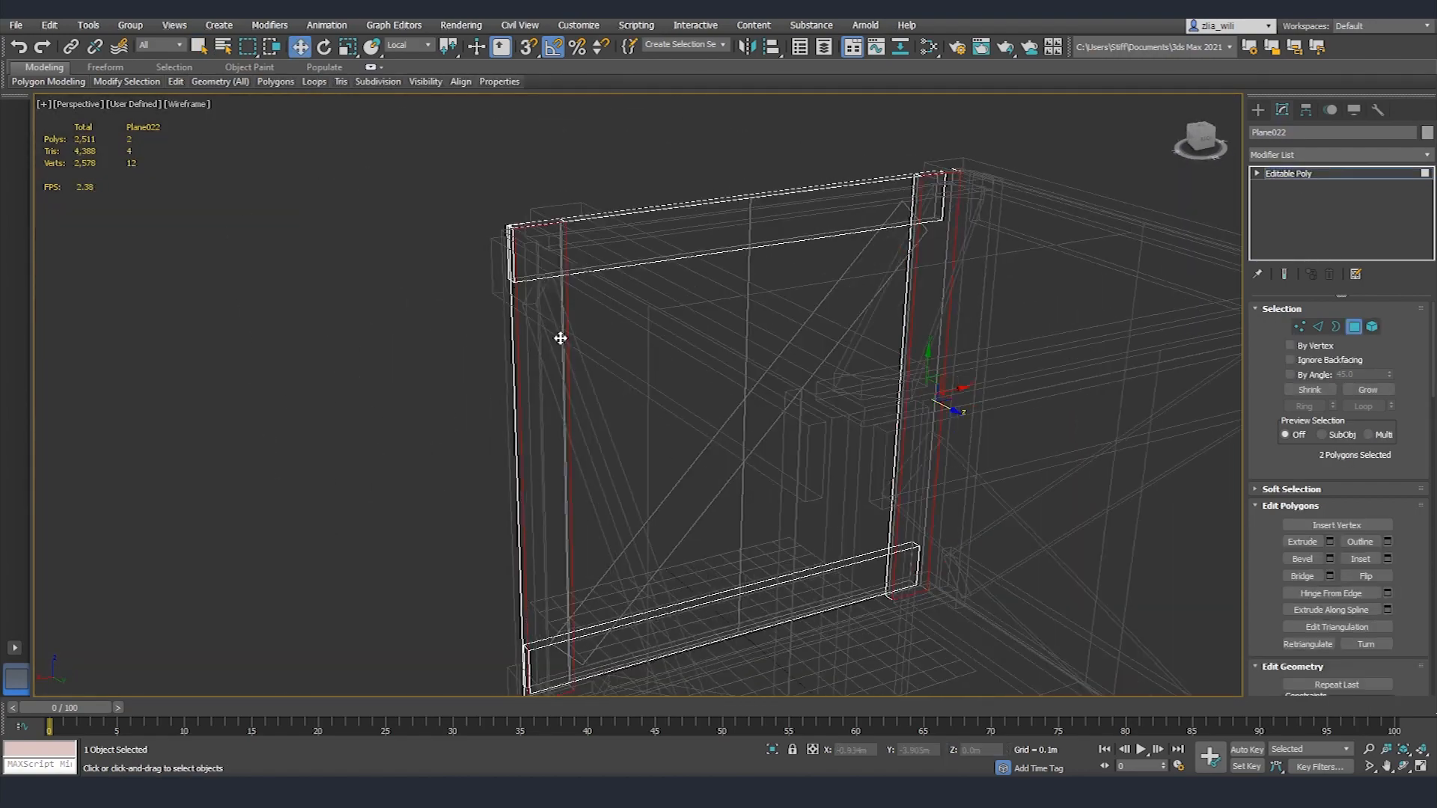
Step: Delete the hidden polygons on the vertical planks of the simplified front frame
middle_click_drag(561, 339, 565, 186, "alt")
left_click(760, 448, "ctrl")
key("Delete")
Step: Delete the concealed polygons where the frame's planks overlap at the upper corners
middle_click_drag(760, 448, 672, 268, "alt")
left_click(789, 292)
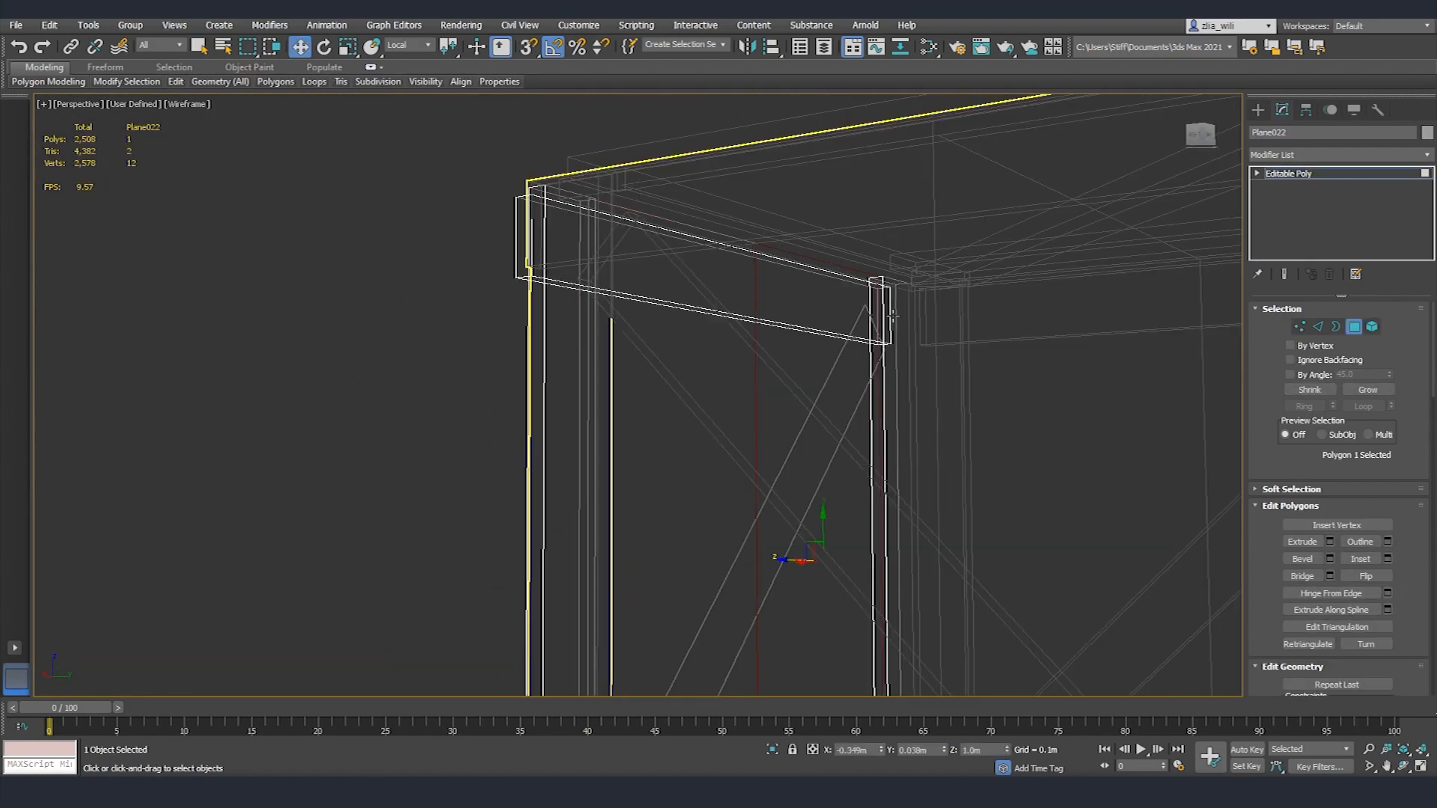
left_click(788, 292)
mouse_move(789, 292)
middle_mouse_down("alt")
mouse_move(866, 327)
mouse_move(764, 303)
middle_mouse_up("alt")
left_click(476, 235)
left_click(434, 222)
left_click(433, 222)
mouse_move(434, 221)
middle_mouse_down("alt")
mouse_move(456, 190)
mouse_move(407, 199)
mouse_move(658, 321)
mouse_move(514, 471)
middle_mouse_up("alt")
left_click(456, 189)
left_click(456, 190)
left_click(407, 199)
double_click(376, 166)
key("Delete")
Step: Select the frame faces to keep, invert the selection, and delete the remaining polygons
key("4")
key("F3")
scroll(667, 456, "down", 4)
key("F3")
mouse_move(725, 469)
middle_mouse_down("alt")
mouse_move(504, 485)
mouse_move(411, 536)
mouse_move(599, 590)
middle_mouse_up("alt")
scroll(411, 536, "up", 4)
key("F3")
key("4")
left_click(401, 352)
left_click(529, 282, "ctrl")
mouse_move(479, 539)
middle_mouse_down("alt")
mouse_move(595, 558)
mouse_move(567, 550)
middle_mouse_up("alt")
middle_click_drag(580, 453, 524, 497, "alt")
key("ctrl+i")
key("Delete")
Step: Select the frame's plank elements and shift them slightly along the panel's depth
key("5")
left_click(631, 299)
left_click(509, 307, "ctrl")
scroll(449, 322, "up", 5)
left_click_drag(406, 328, 420, 325)
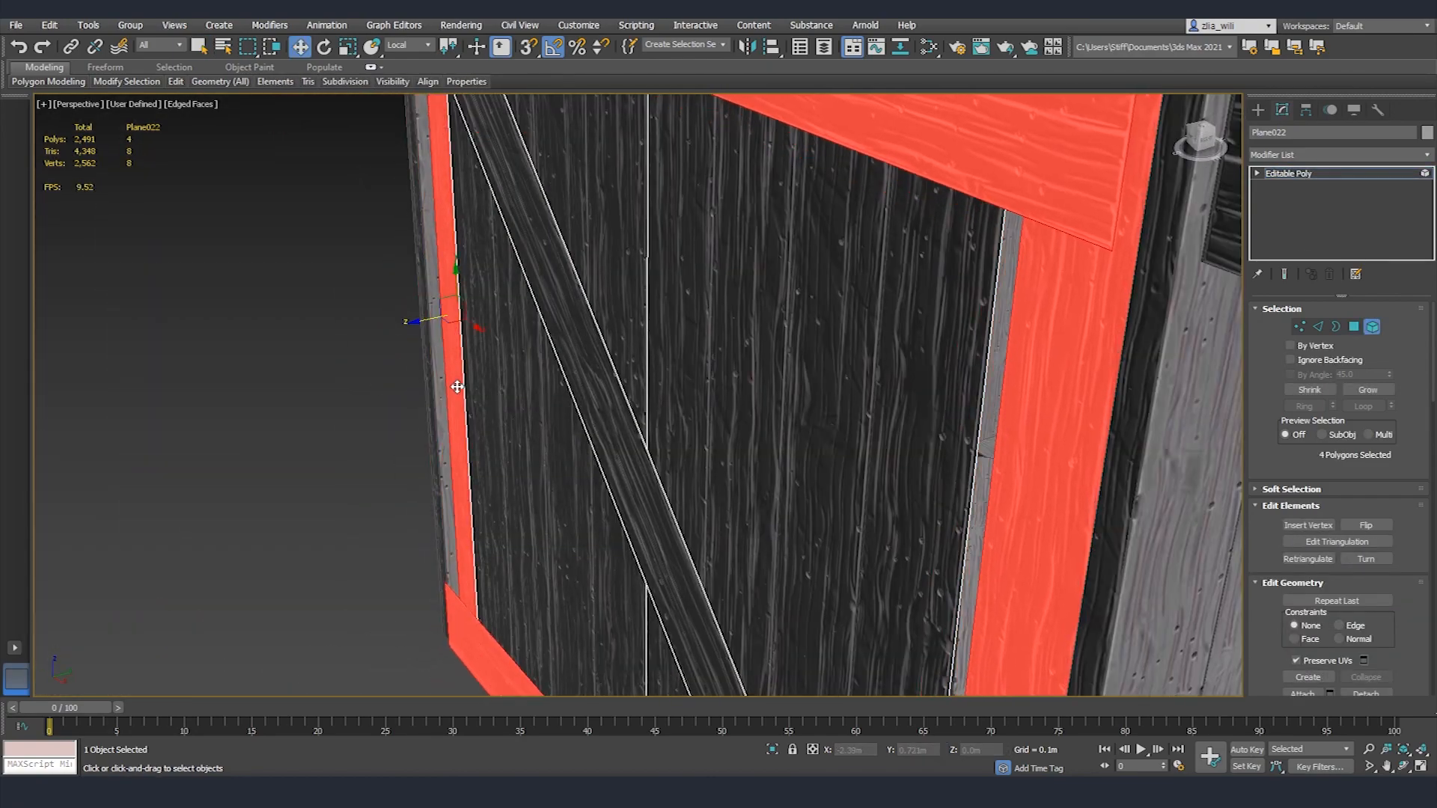
Step: Examine the front frame's polygons with the edge display turned off
scroll(459, 385, "down", 5)
key("4")
middle_click_drag(479, 389, 568, 524, "alt")
scroll(568, 524, "up", 5)
scroll(568, 549, "down", 6)
left_click(517, 464)
key("F4")
middle_click_drag(523, 465, 733, 524, "alt")
left_click(766, 449)
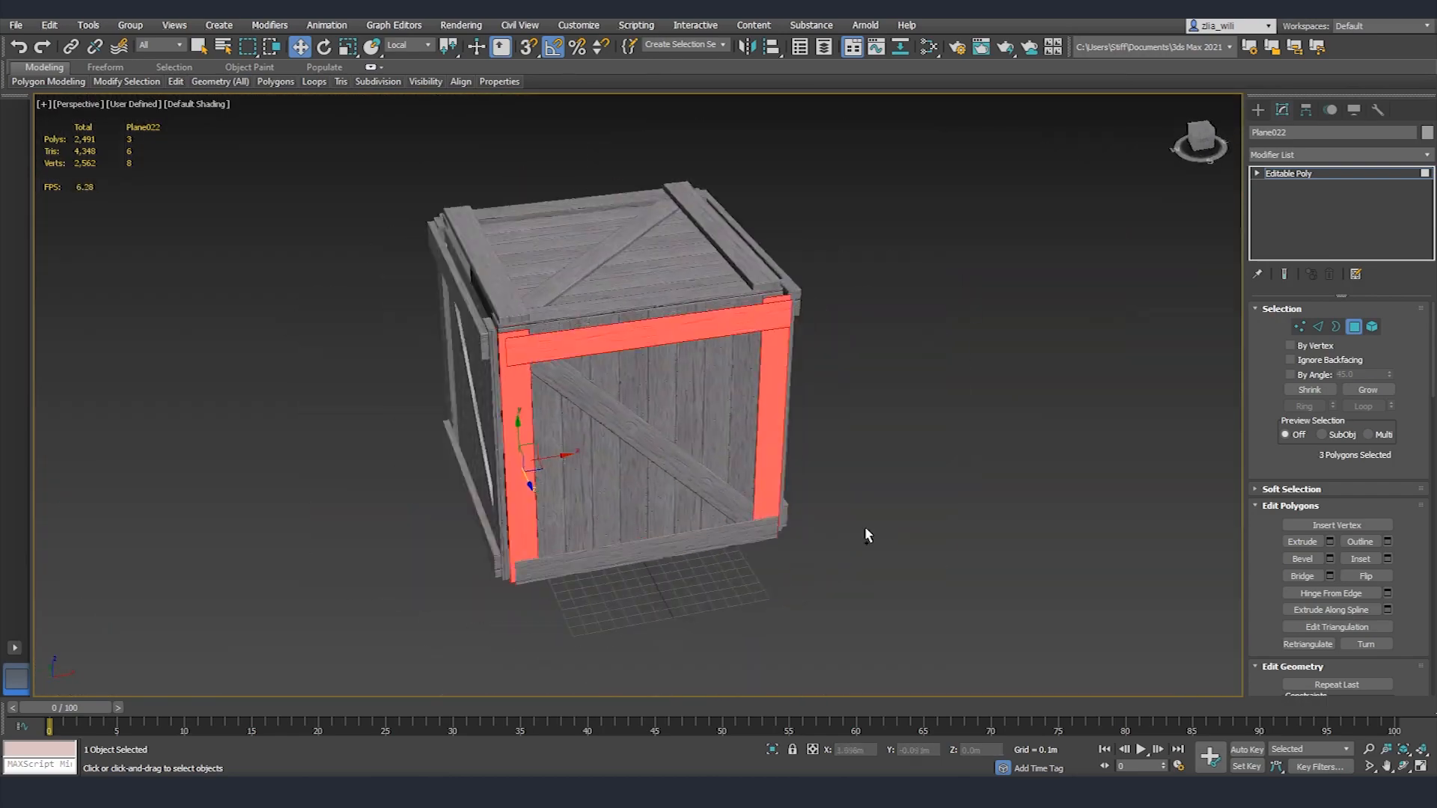
key("4")
Step: Delete the old side panel of the simplified crate
left_click(644, 419)
left_click(465, 417)
key("Delete")
Step: Duplicate the cleaned front panel, rotate the copy into the side orientation, and snap it to the crate's corner
left_click(516, 529)
mouse_move(636, 516)
left_mouse_down("shift")
mouse_move(378, 513)
mouse_move(464, 536)
left_mouse_up("shift")
key("e")
key("w")
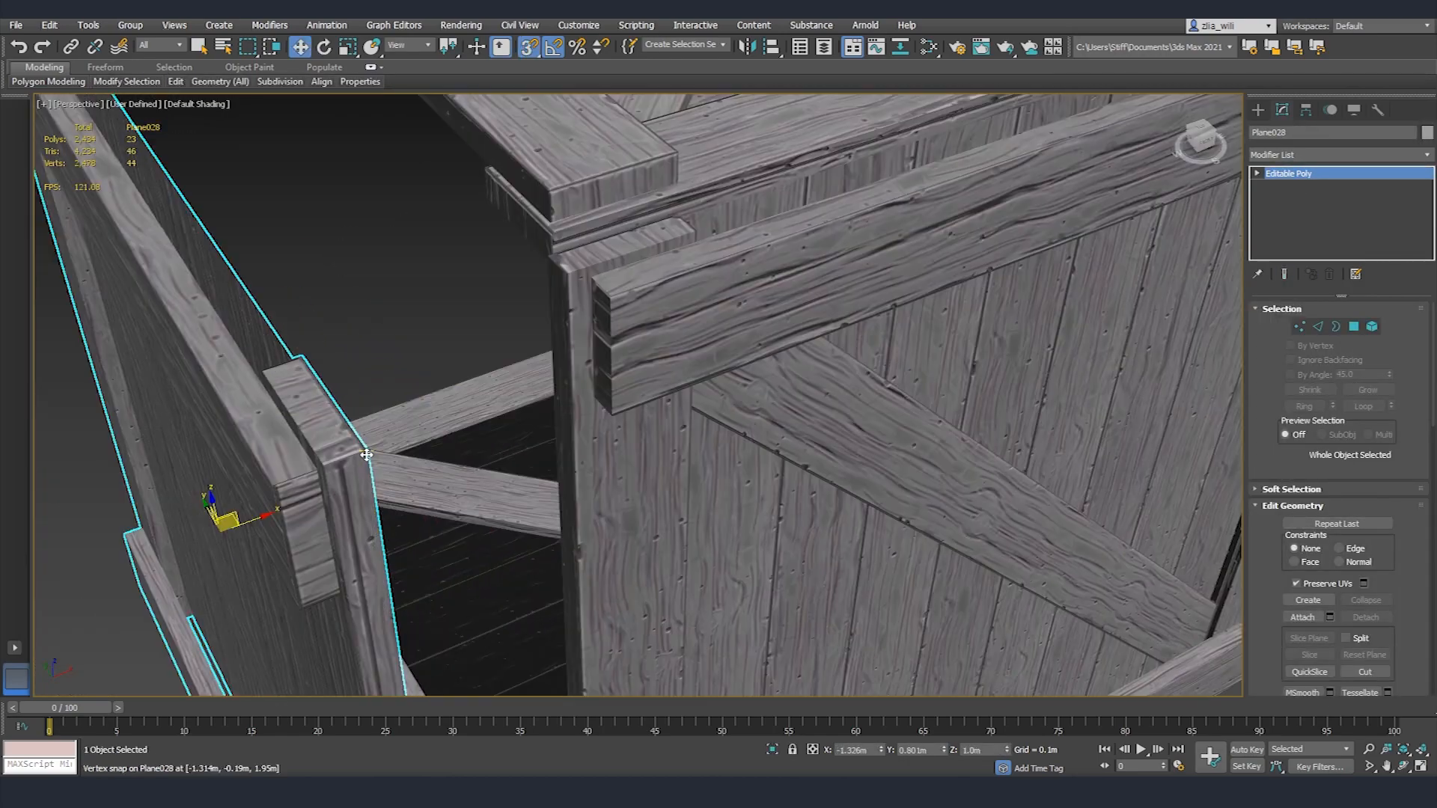
left_click_drag(224, 513, 314, 494)
Step: Select both cleaned side panels and create rotated copies for the opposite sides of the crate
left_click(600, 401, "ctrl")
key("e")
left_click_drag(755, 442, 850, 433, "shift")
key("w")
Step: Make a rotated copy of the crate's top panel and adjust its height
scroll(698, 367, "down", 8)
middle_click_drag(699, 367, 783, 497, "alt")
left_click(674, 299)
key("e")
left_click_drag(683, 277, 684, 329, "shift")
left_click(666, 440)
key("w")
double_click(977, 750)
Step: Delete the surplus panel from the simplified crate
middle_click_drag(728, 219, 461, 395, "alt")
left_click(823, 374)
key("Delete")
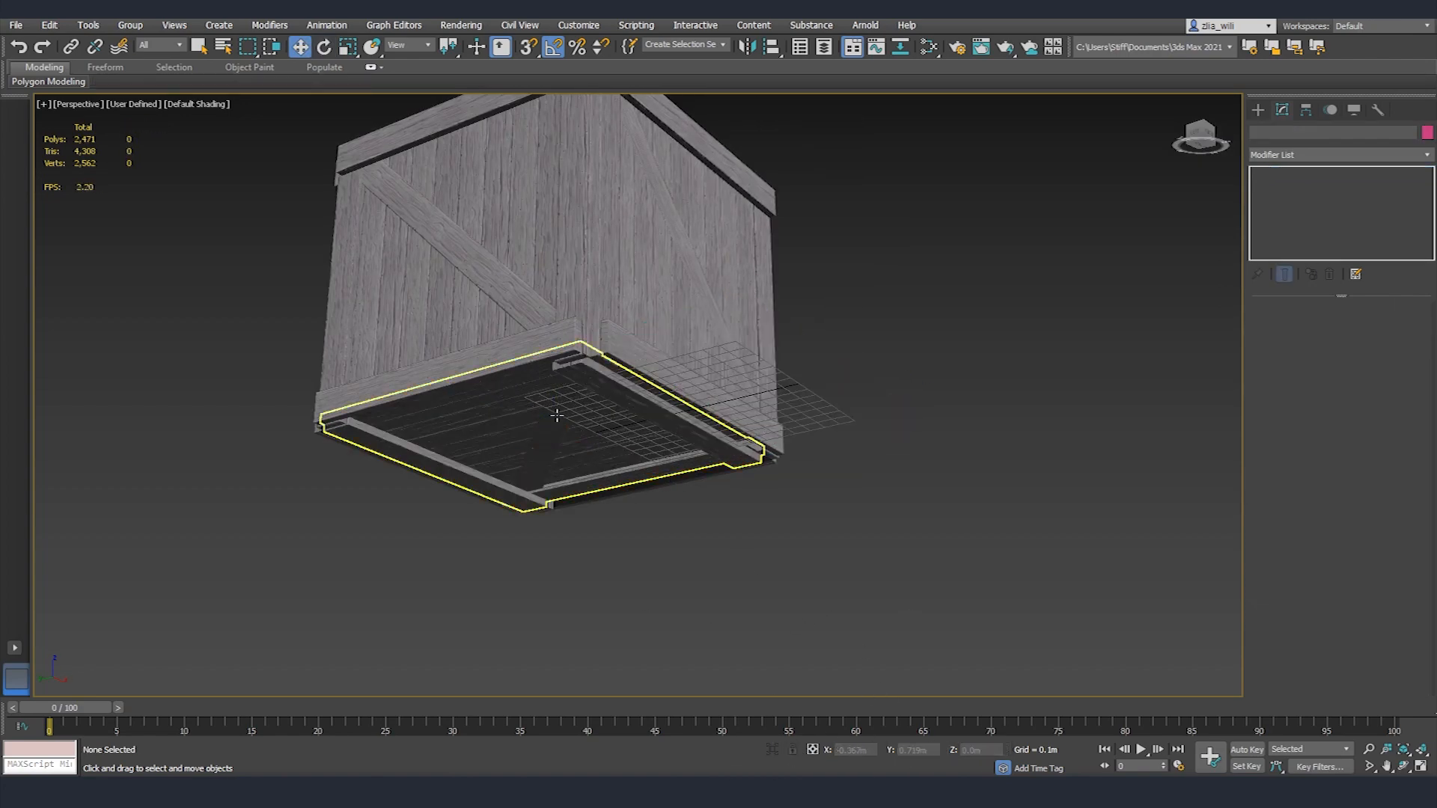
Step: Duplicate the crate's bottom panel upward and snap the copy to the crate's corner
left_click(760, 458)
left_click_drag(554, 391, 554, 150, "shift")
middle_click_drag(569, 239, 619, 317, "alt")
scroll(628, 322, "up", 6)
key("s")
left_click_drag(639, 334, 573, 410)
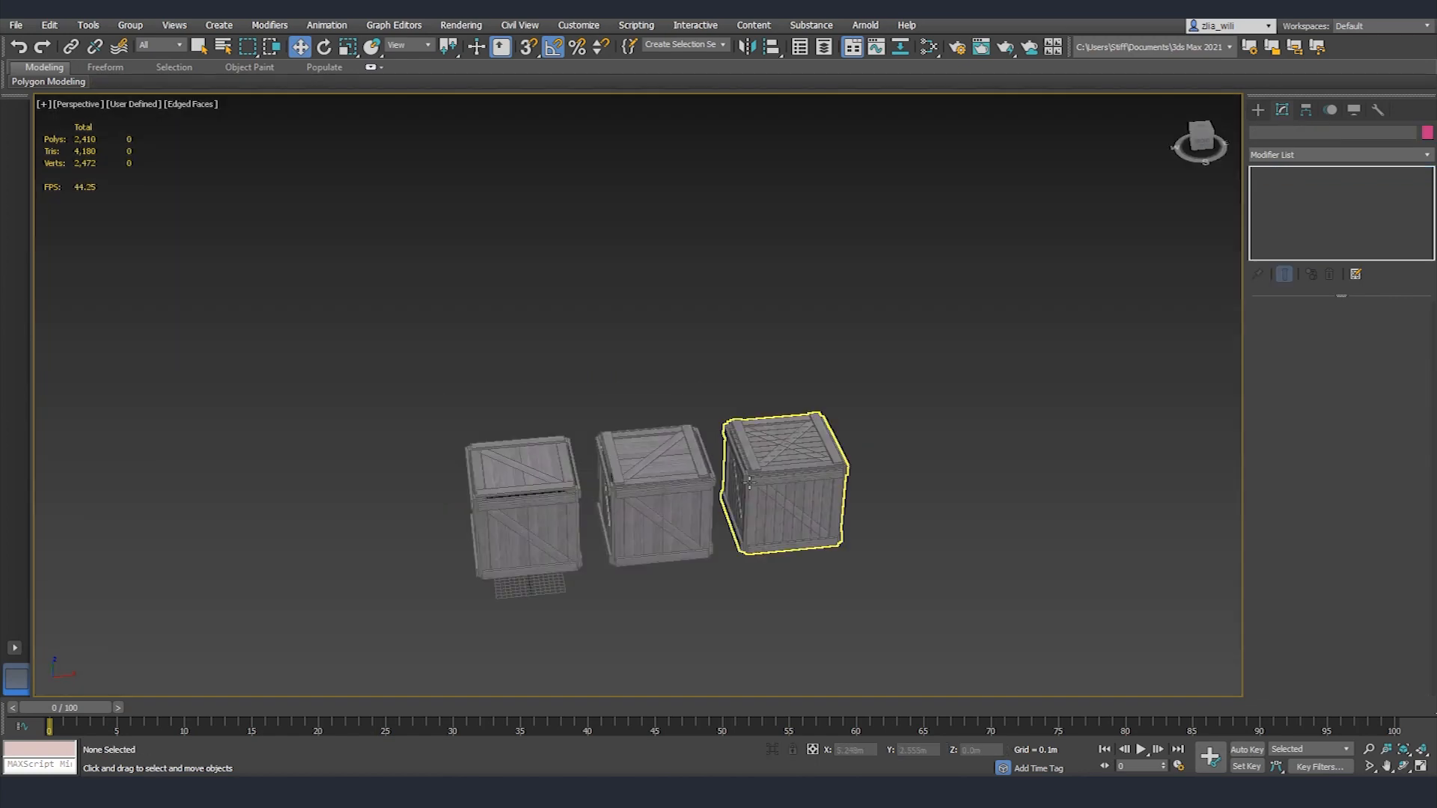
Step: Select the most detailed crate and import it as Mesh_Crate into the LODs folder in Unreal Engine
left_click(749, 483)
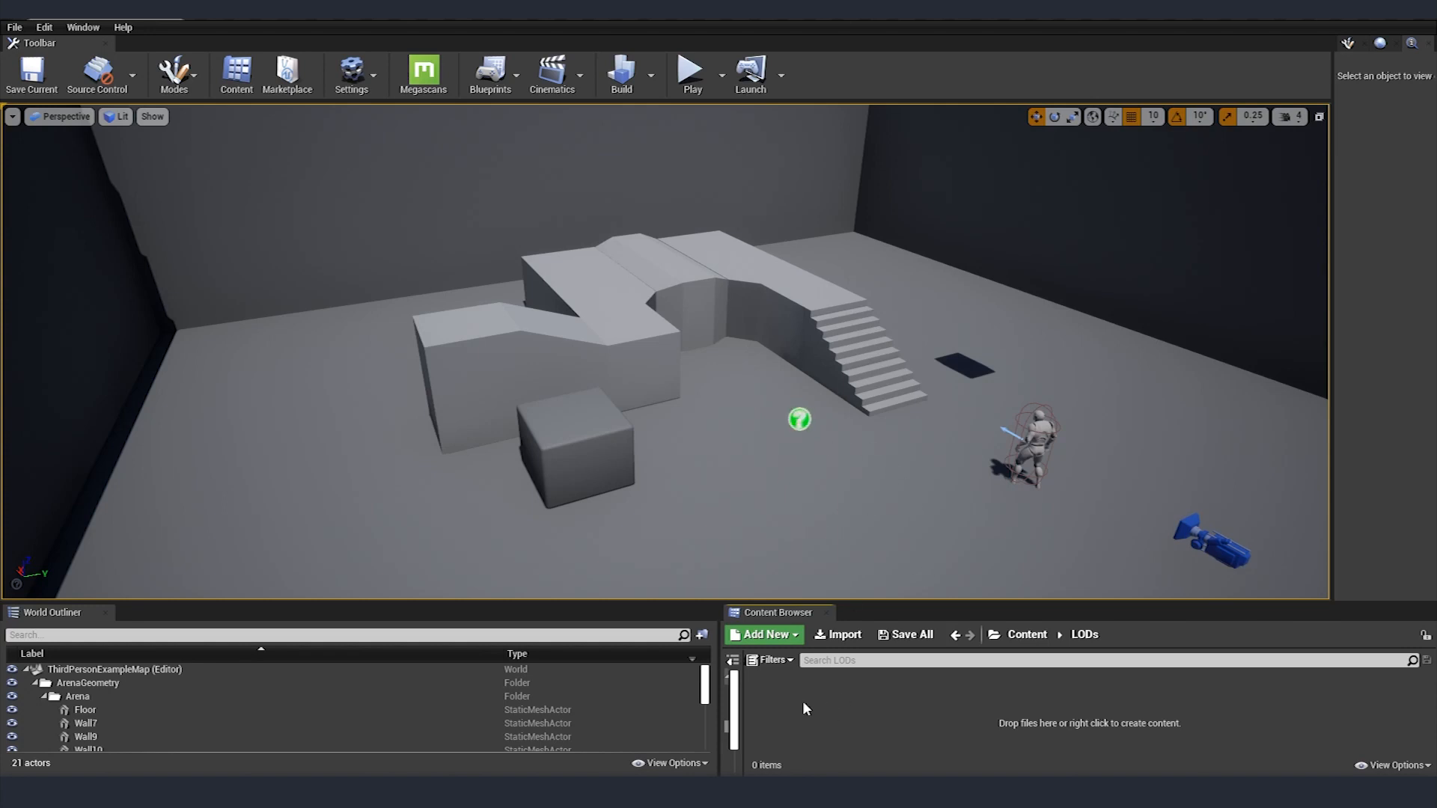
left_click(728, 470)
left_click(741, 501)
left_click(752, 629)
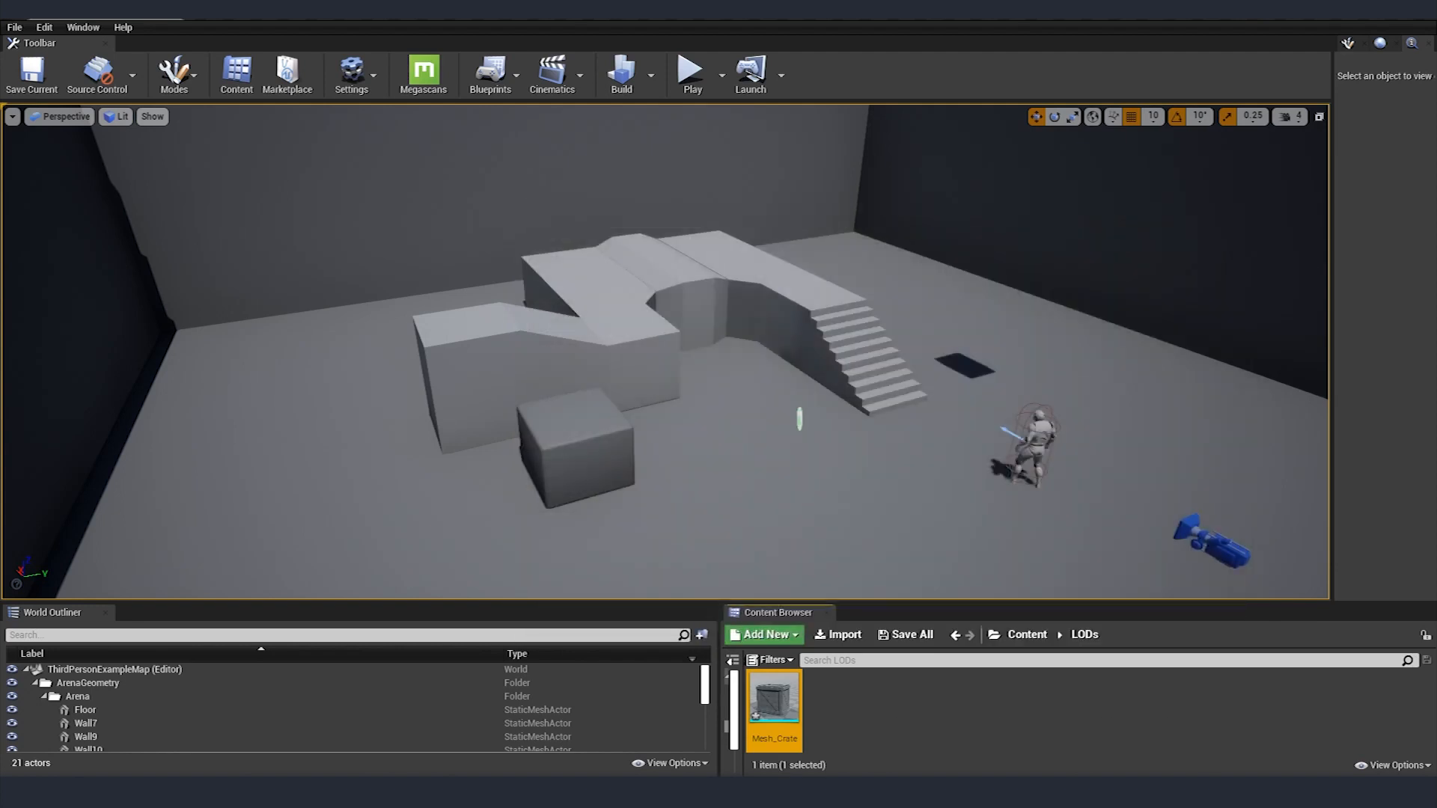
Step: Set the compression of the T_WoodenPlanks_ORM texture to Masks and save it
double_click(936, 697)
left_click(962, 308)
left_click(944, 341)
left_click(320, 133)
left_click(1045, 72)
Step: Create a new material named M_Crate in the LODs folder
right_click(1005, 700)
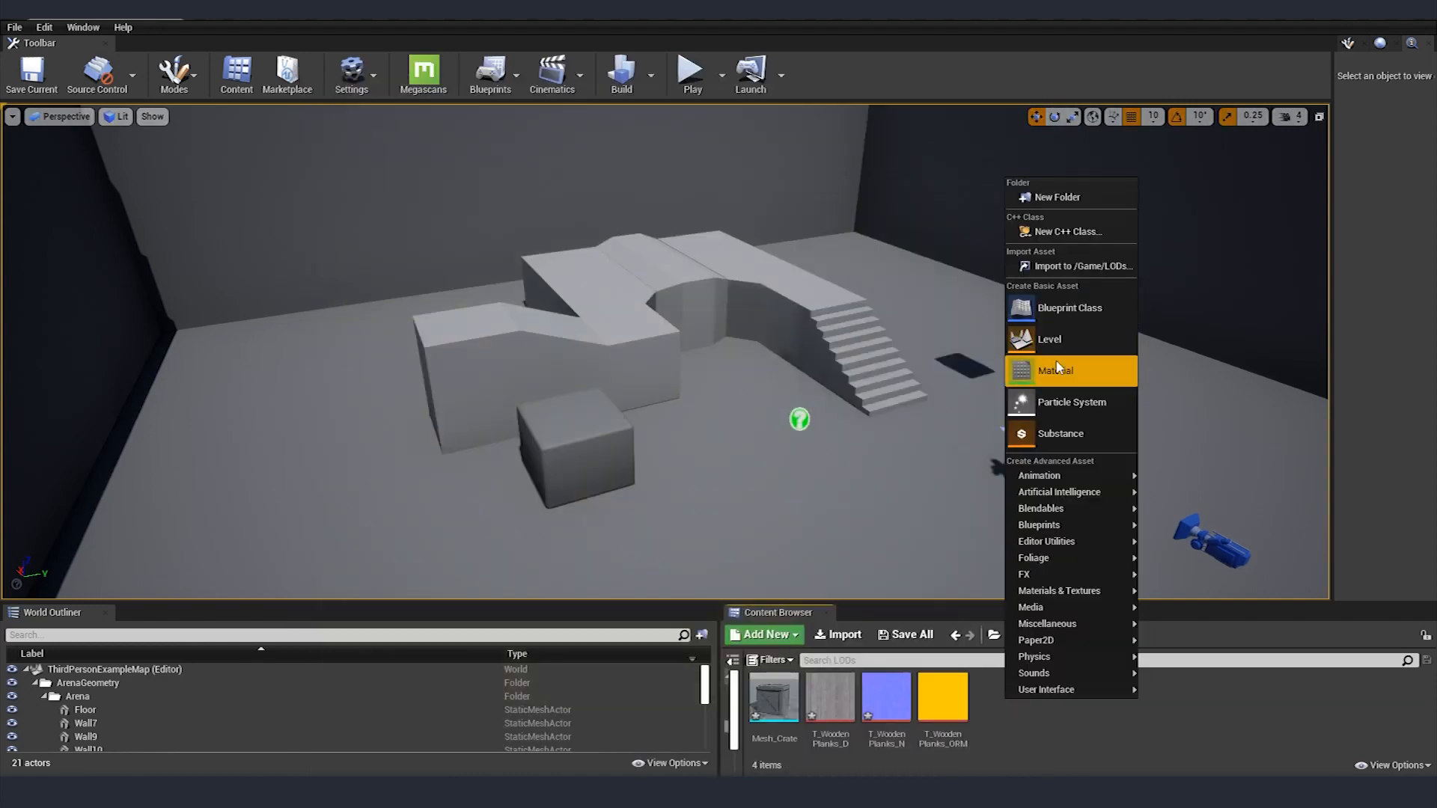
left_click(1057, 370)
type("M_Crate")
key("Return")
Step: Open the M_Crate material and add the three wooden plank textures to its graph as texture samples
double_click(830, 697)
left_click_drag(738, 78, 480, 59)
left_click_drag(1000, 697, 246, 325)
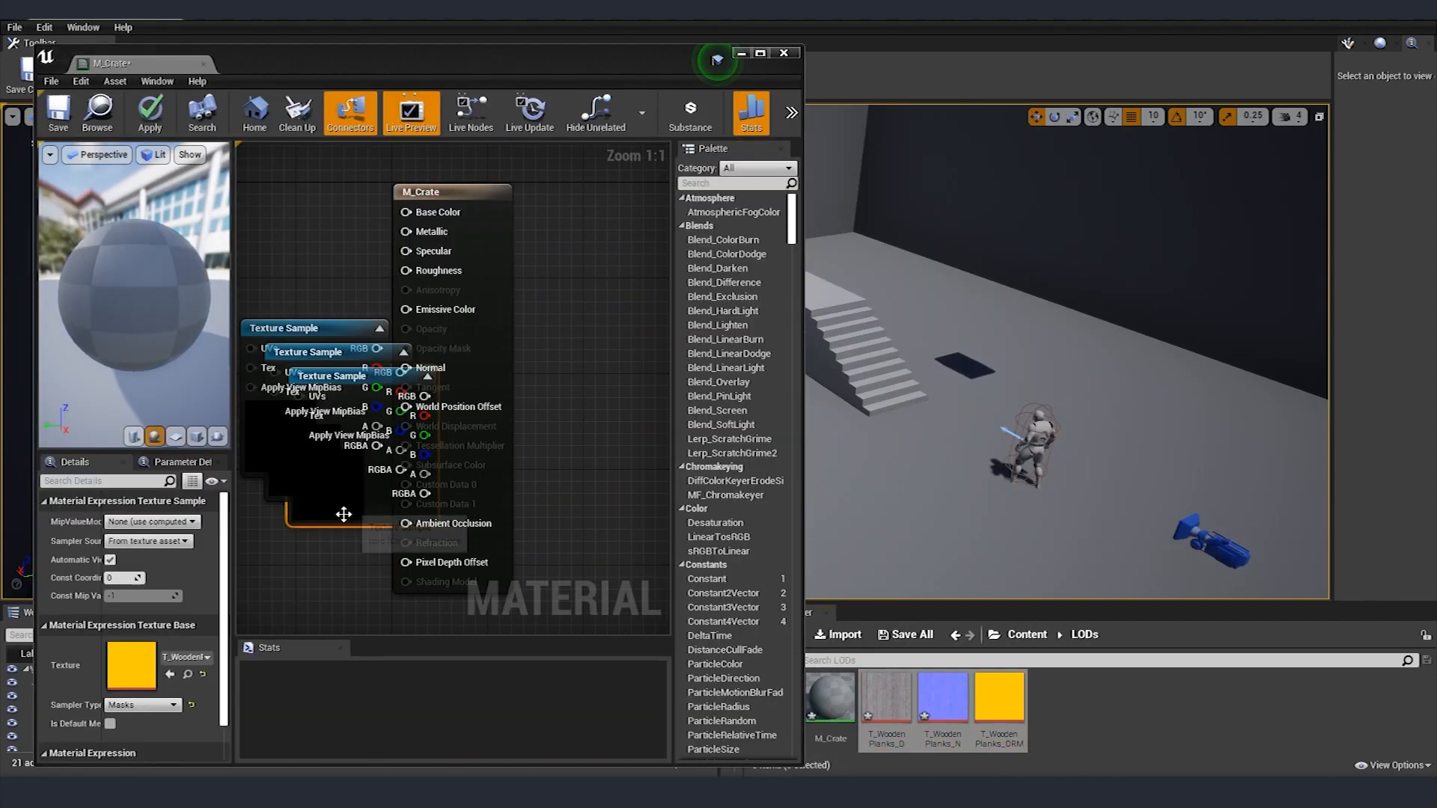
scroll(449, 374, "down", 3)
Step: Connect the three texture samples to the M_Crate material's inputs, apply and save the material, and close it
left_click_drag(451, 178, 532, 235)
left_click_drag(414, 484, 532, 248)
left_click_drag(329, 243, 532, 337)
left_click_drag(479, 524, 391, 379)
left_click_drag(391, 379, 424, 379)
left_click(299, 321)
left_click(150, 113)
left_click(60, 112)
left_click(783, 52)
Step: Open Mesh_Crate for editing and frame the whole crate in its preview
double_click(771, 698)
left_click(14, 26)
left_click(45, 154)
left_click_drag(419, 360, 329, 397, "alt")
scroll(337, 389, "down", 4)
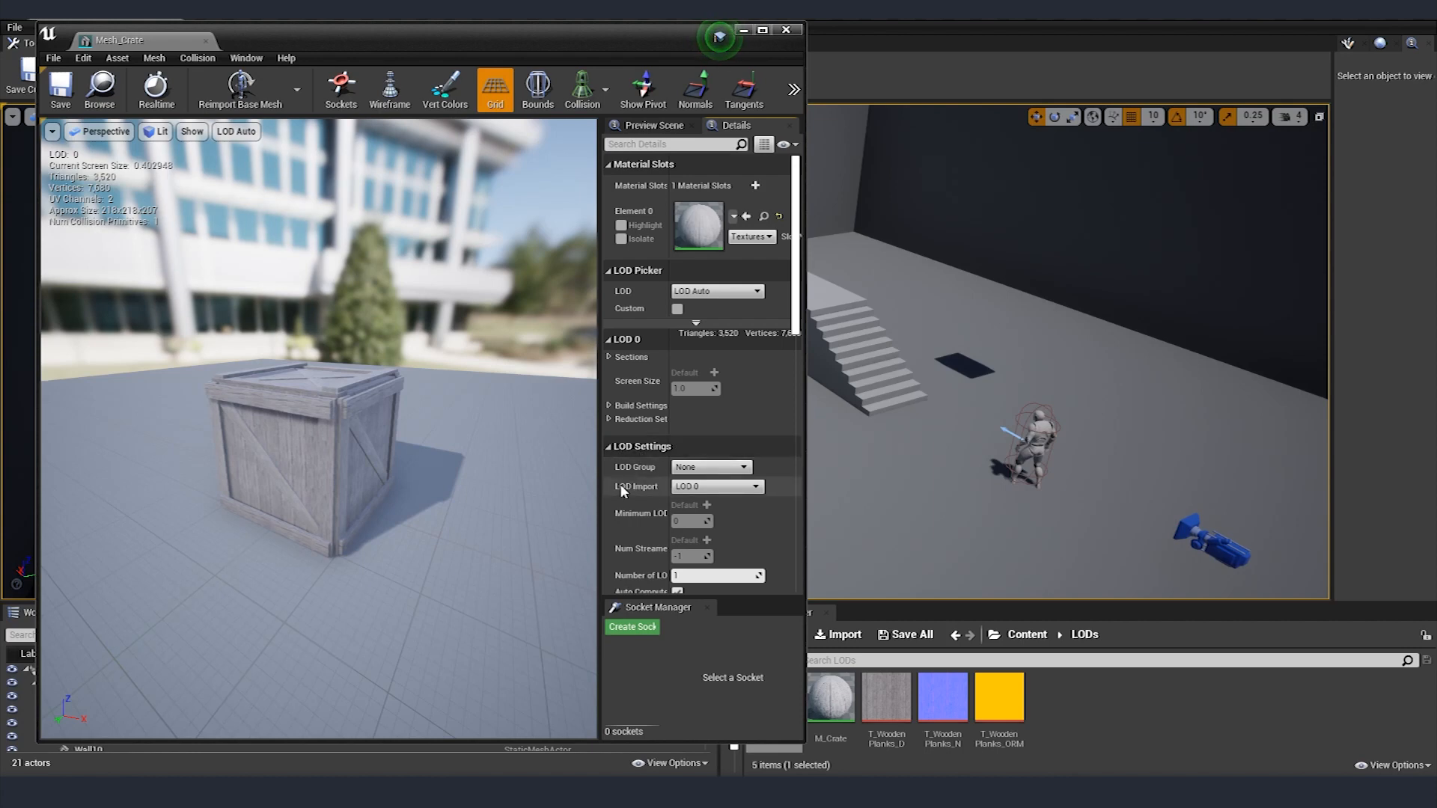
Step: Import LOD Level 1 and LOD Level 2 for Mesh_Crate
left_click(685, 487)
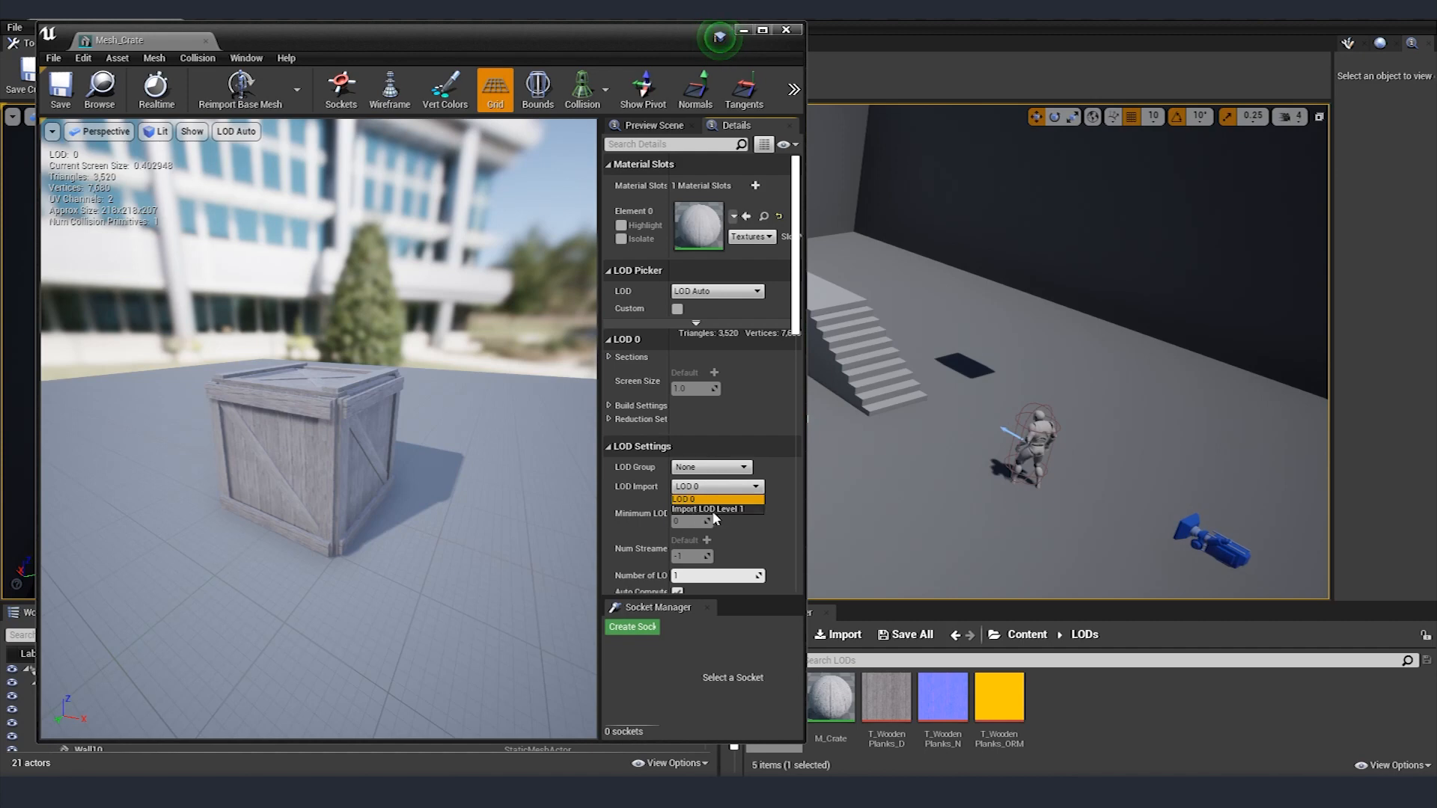
left_click(726, 508)
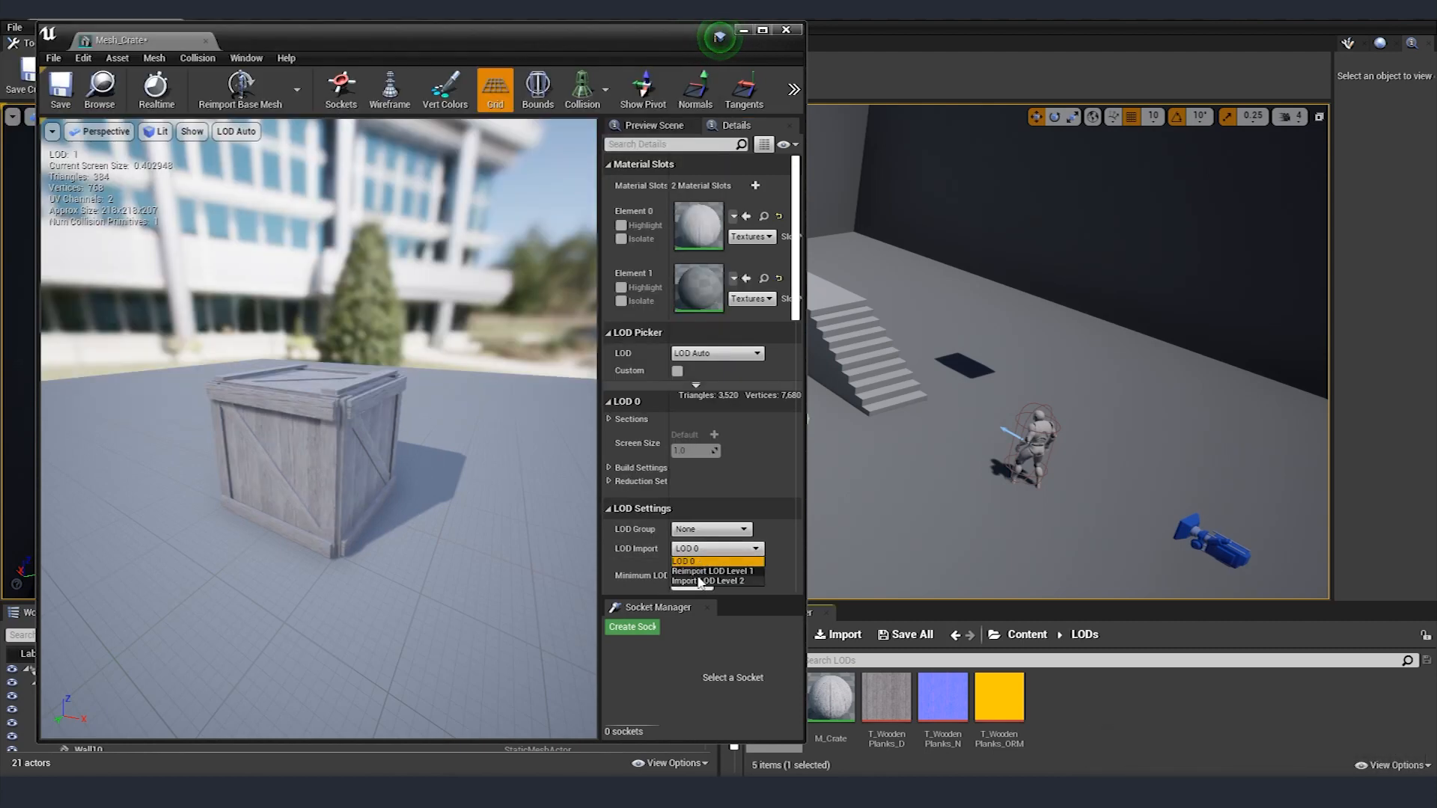
left_click(732, 579)
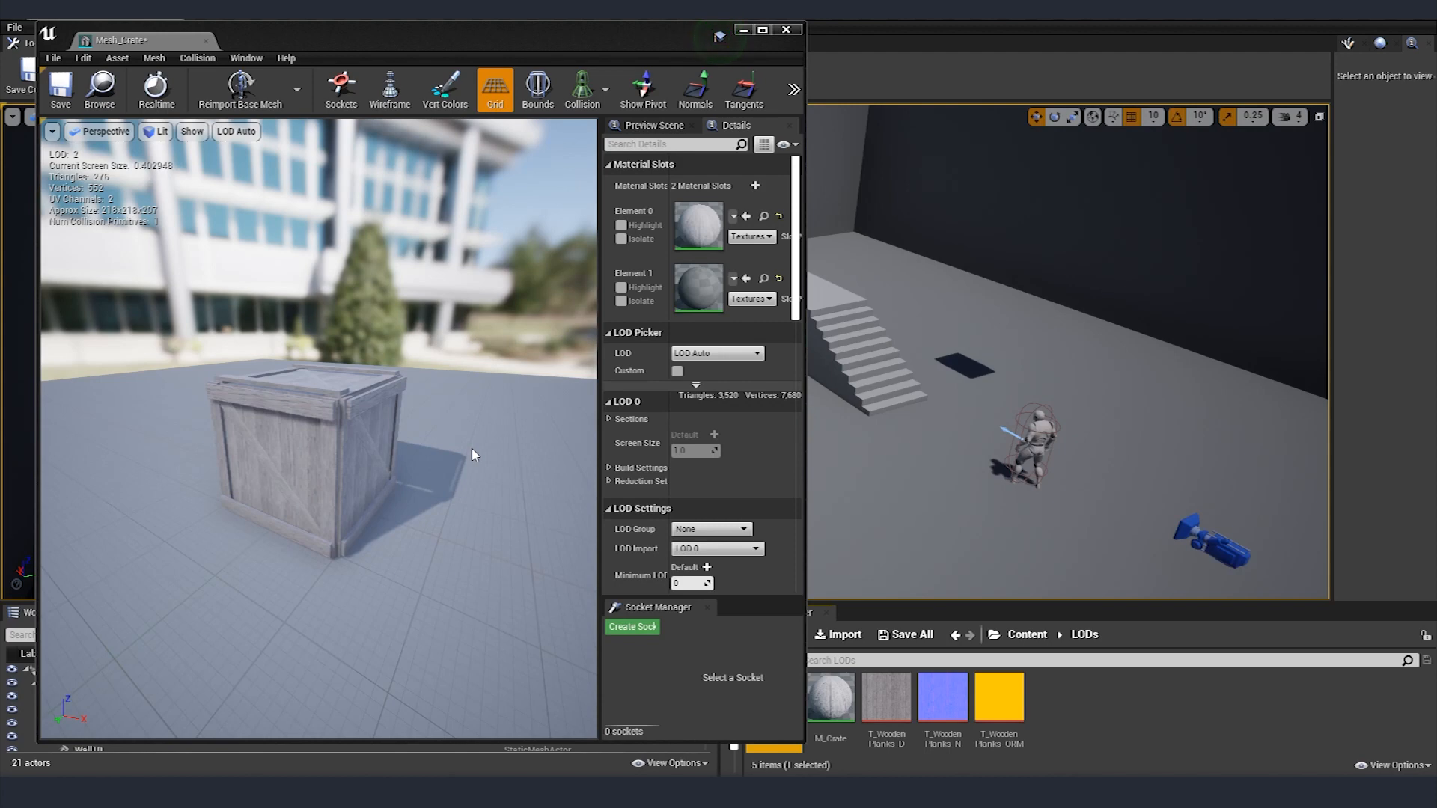
Step: Preview the crate at its different LOD levels and return the preview to LOD 0
left_click(238, 131)
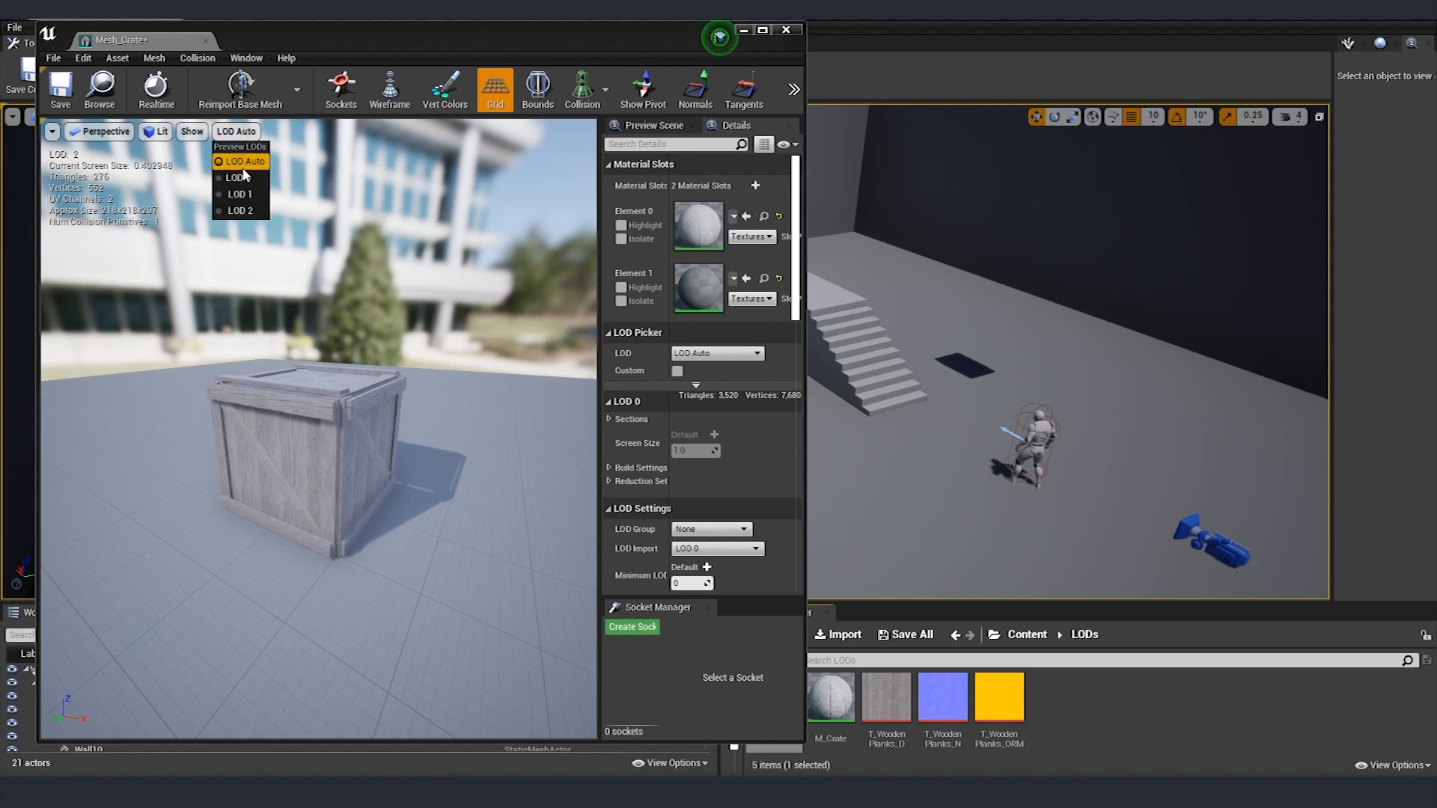
left_click(251, 182)
left_click(251, 135)
left_click(240, 194)
left_click(242, 136)
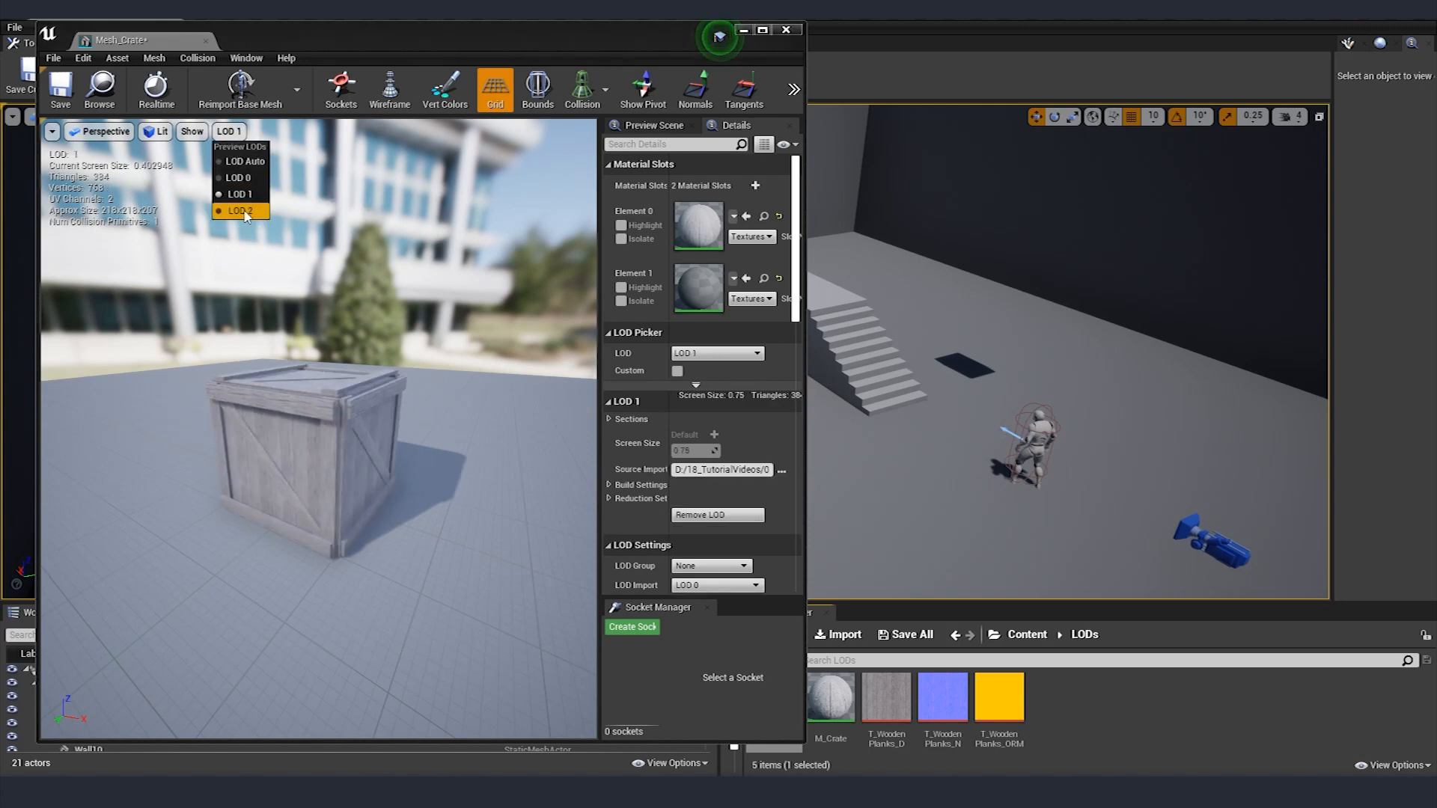
left_click(238, 177)
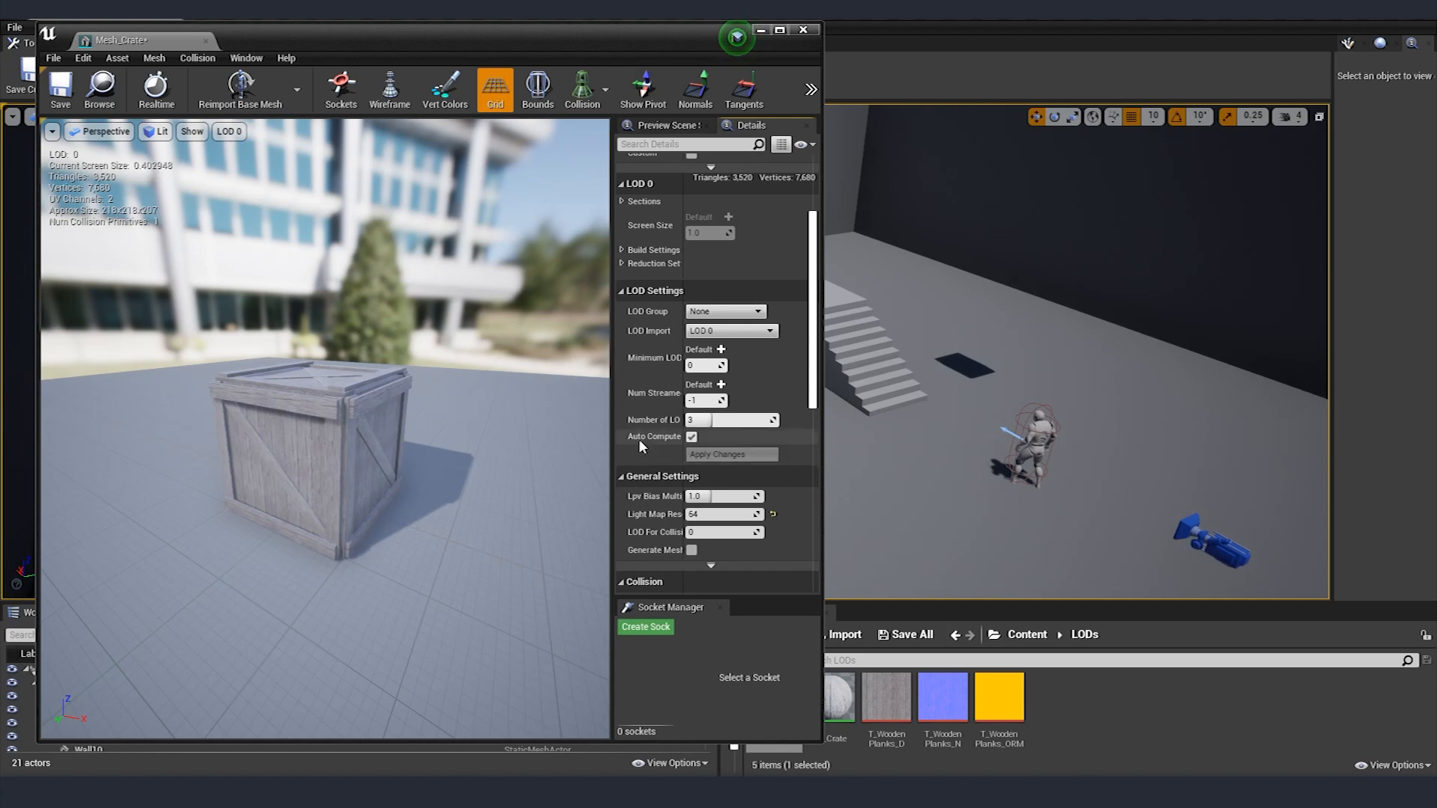
Step: Turn off automatic LOD distance computation for Mesh_Crate and set the screen size to 0.5 for LOD 1 and 0.2 for LOD 2
left_click(692, 438)
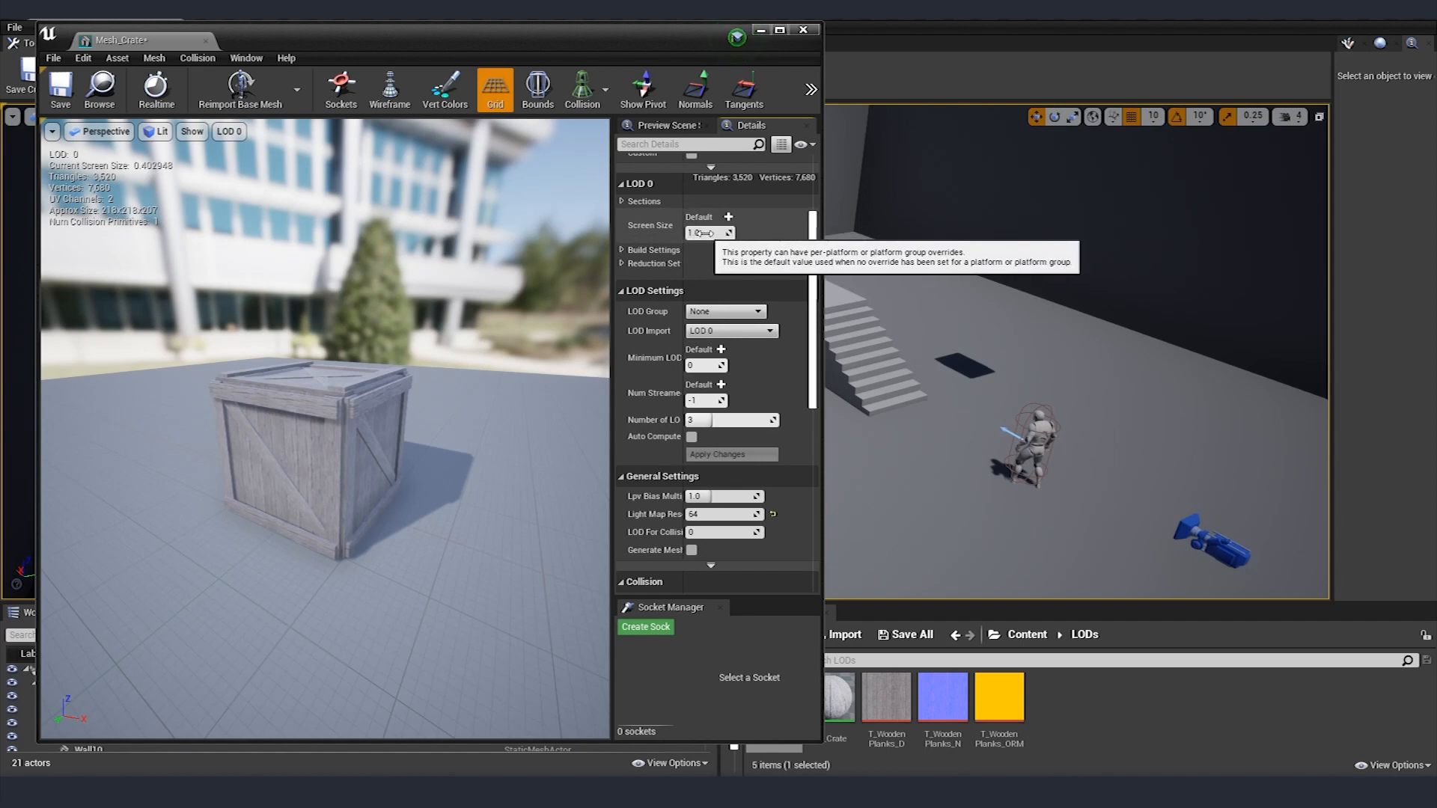
left_click(229, 131)
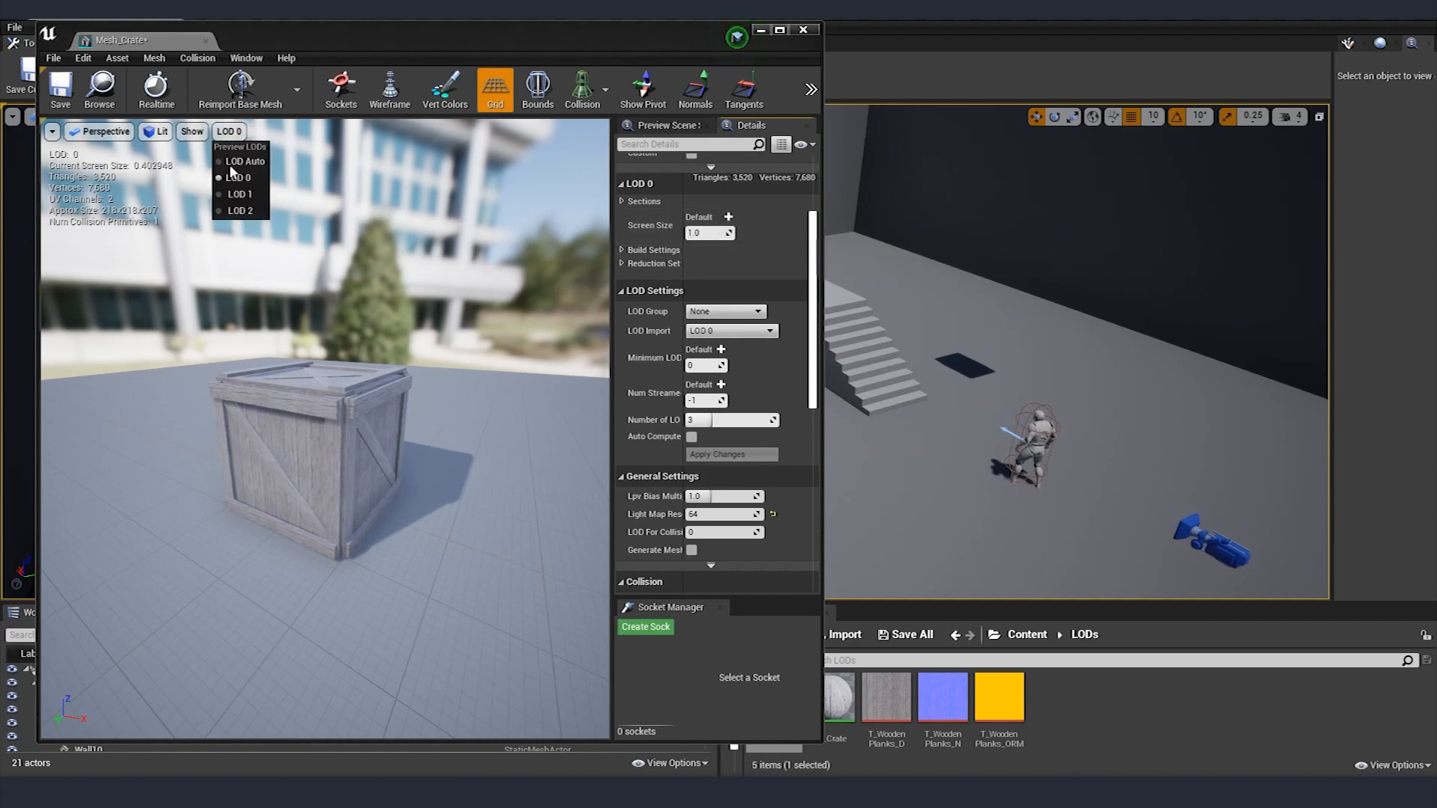
left_click(247, 195)
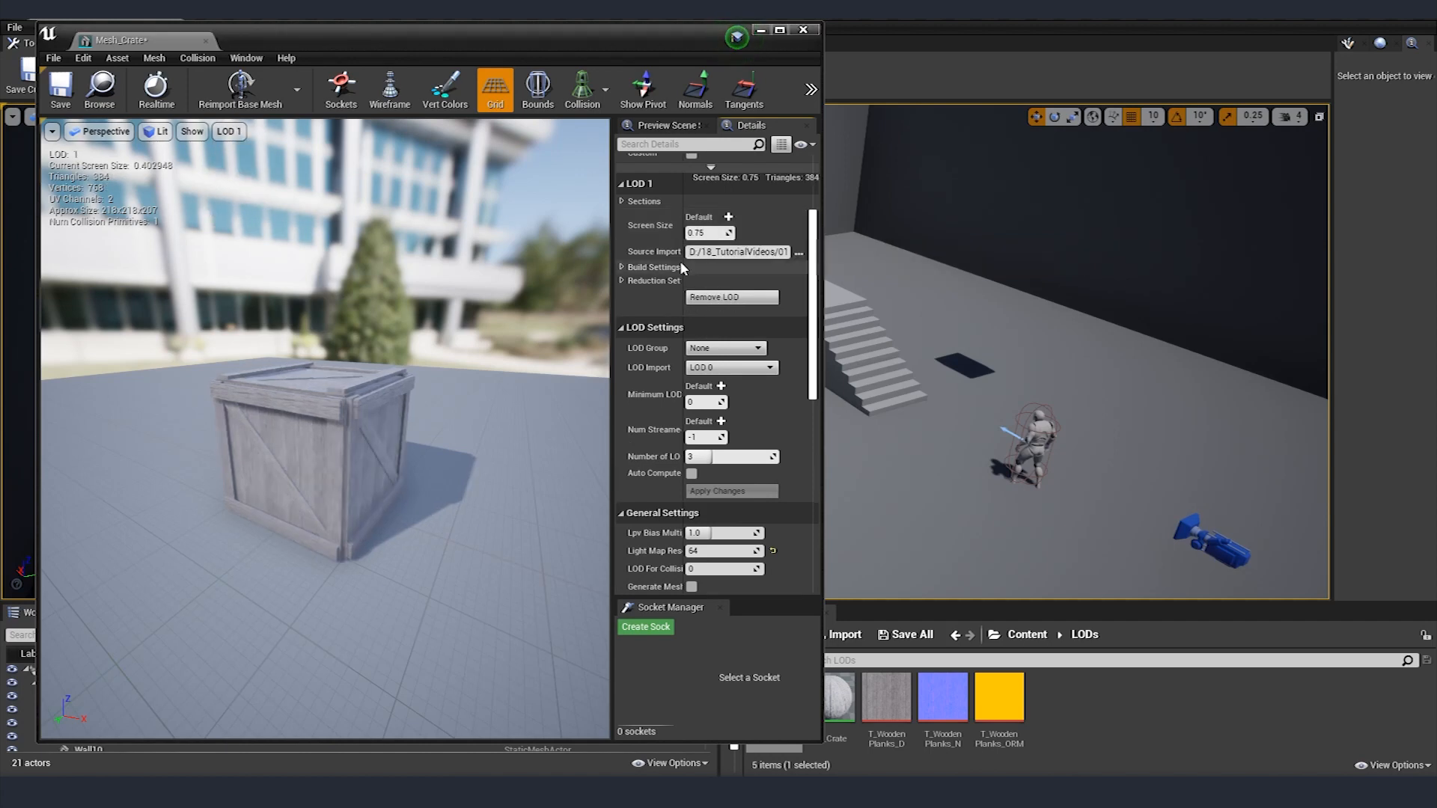
left_click(710, 234)
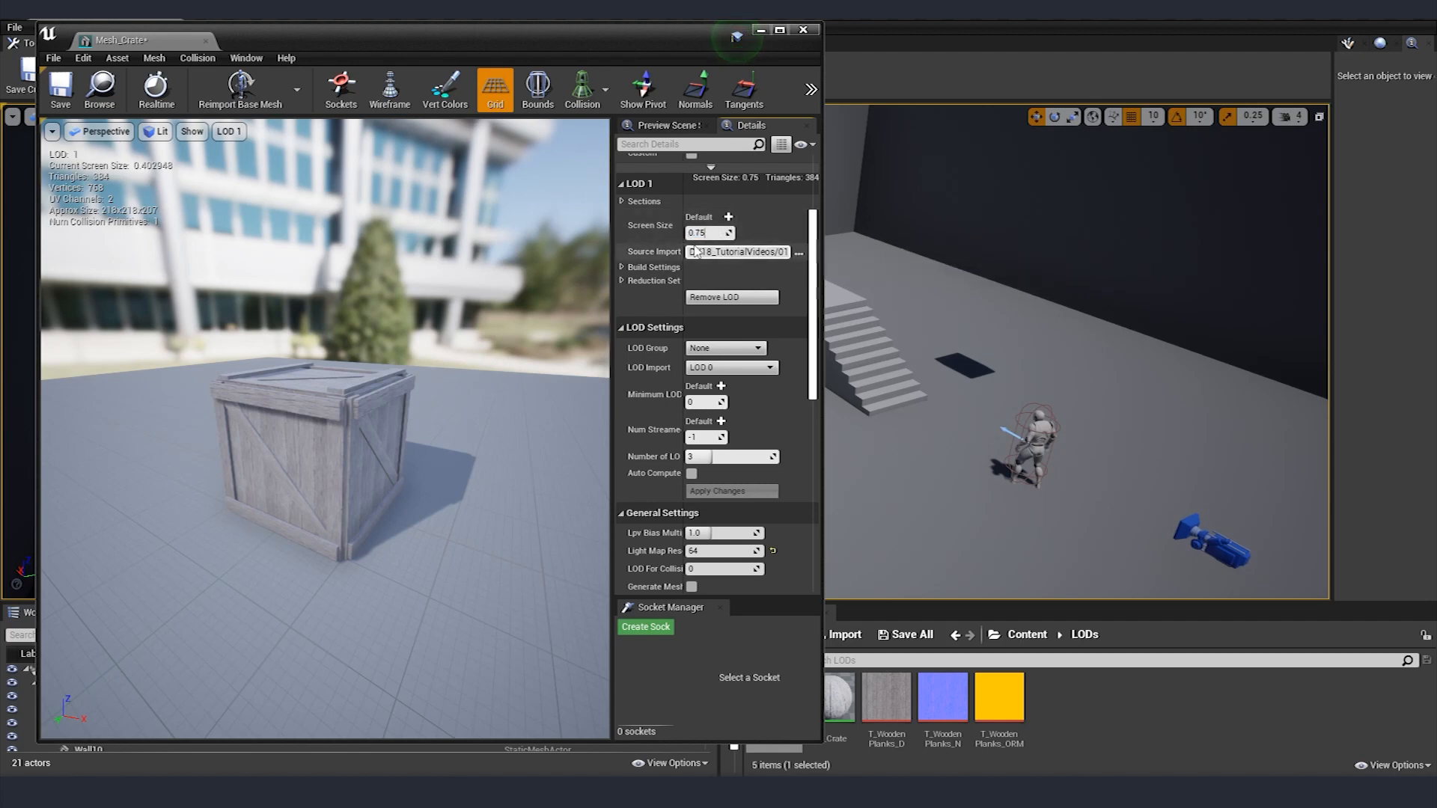
left_click_drag(707, 234, 696, 234)
type("5")
left_click(228, 131)
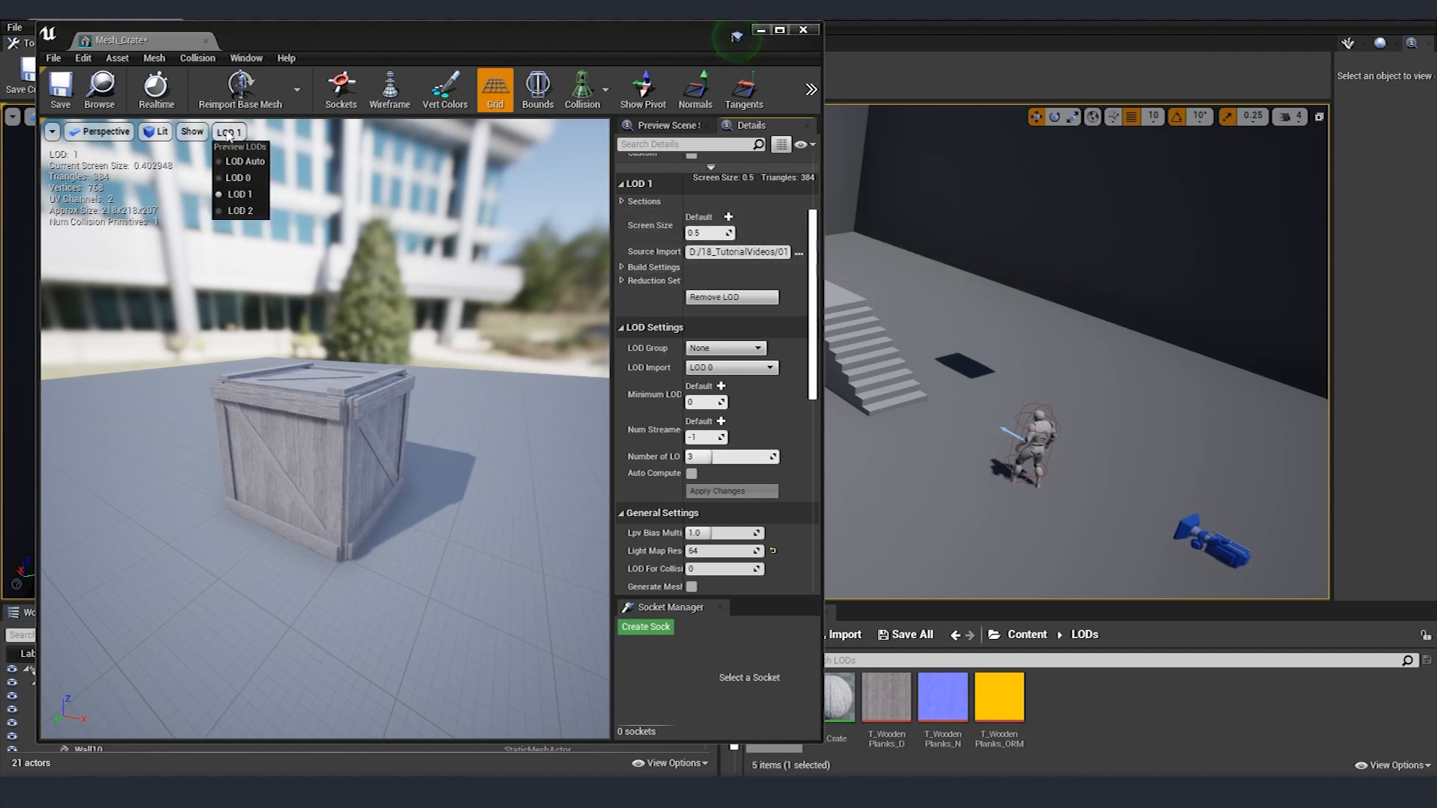
left_click(241, 213)
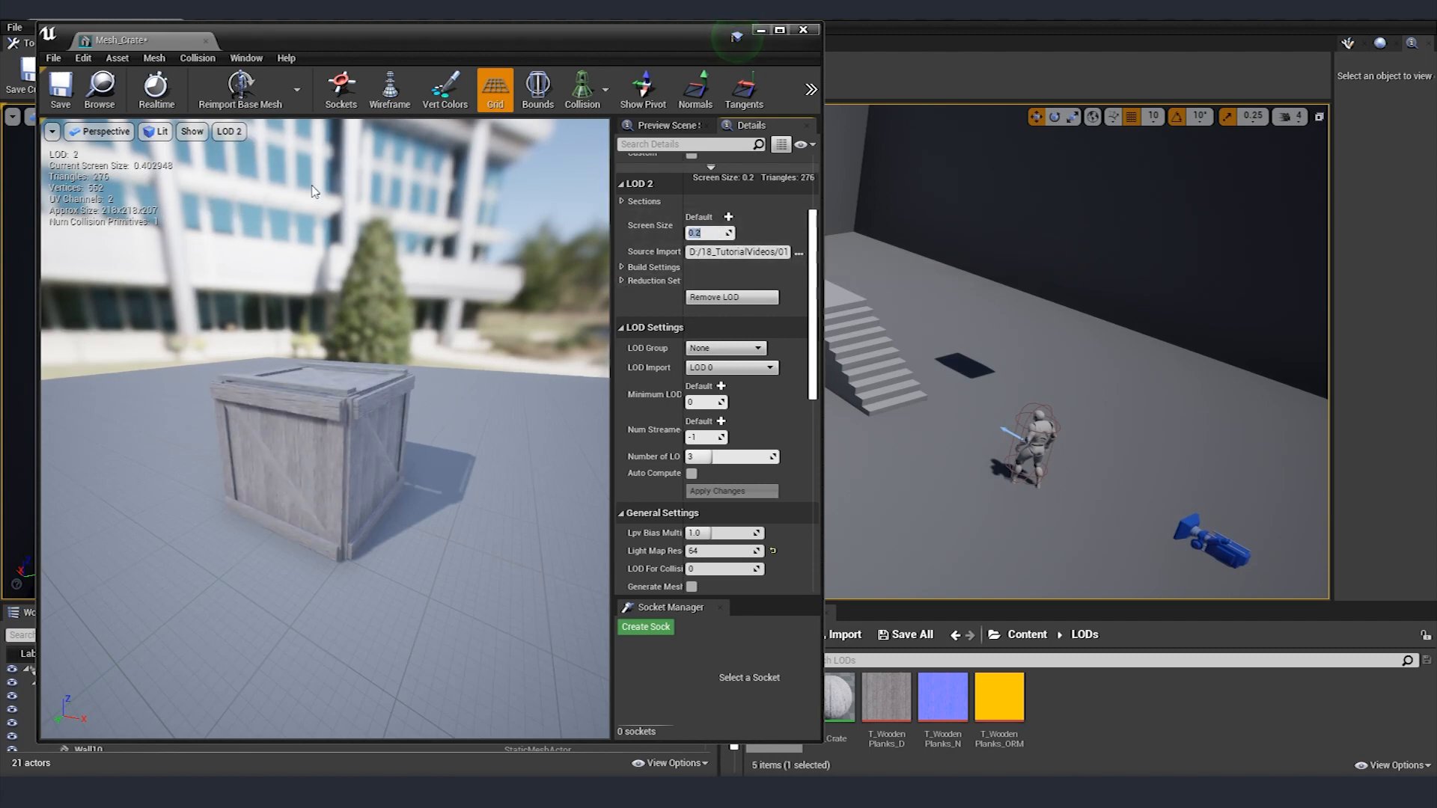
Step: Switch the preview to LOD Auto and examine how the crate's detail level changes at near and far distances
left_click(228, 131)
left_click(245, 163)
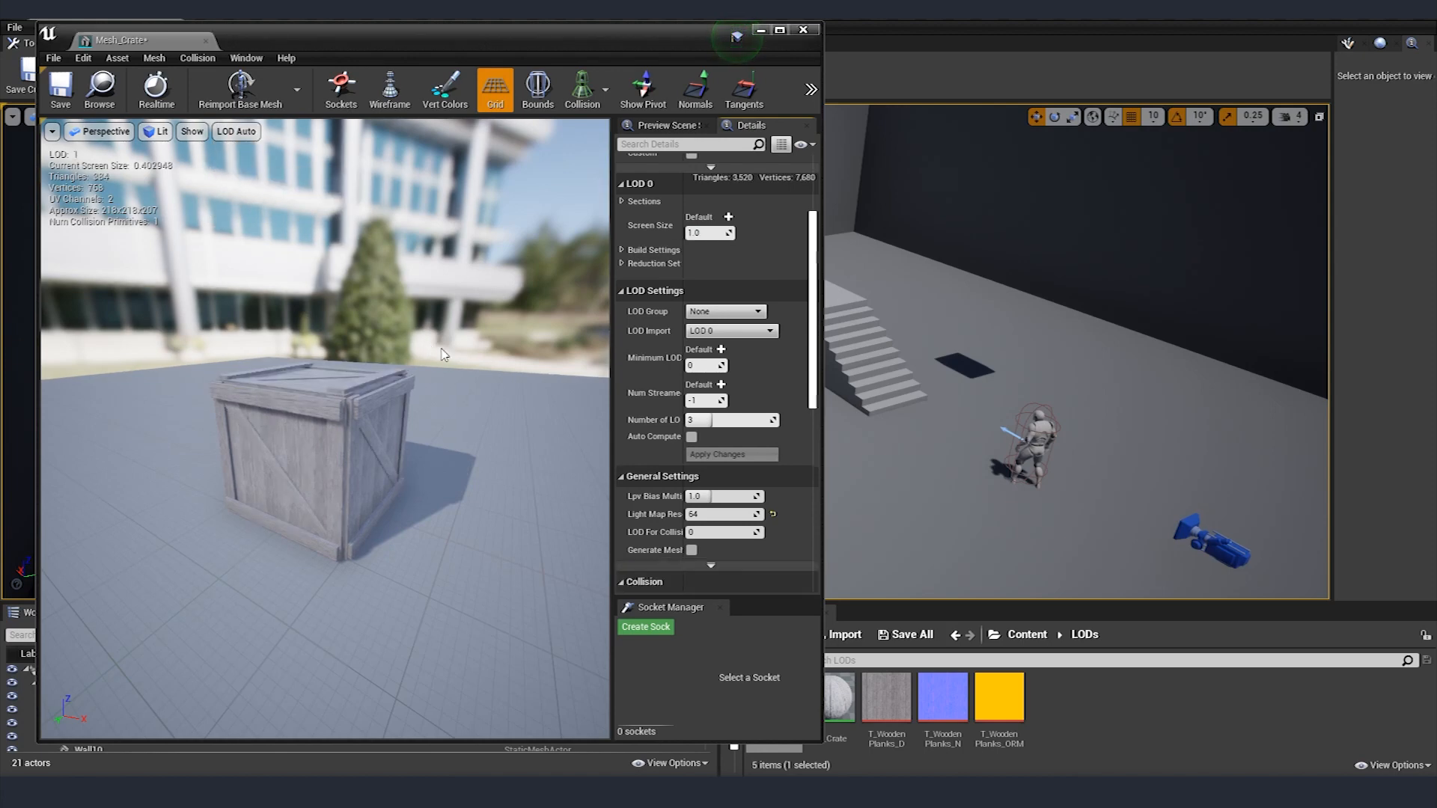
mouse_move(325, 428)
right_mouse_down("alt")
mouse_move(326, 554)
mouse_move(326, 404)
right_mouse_up("alt")
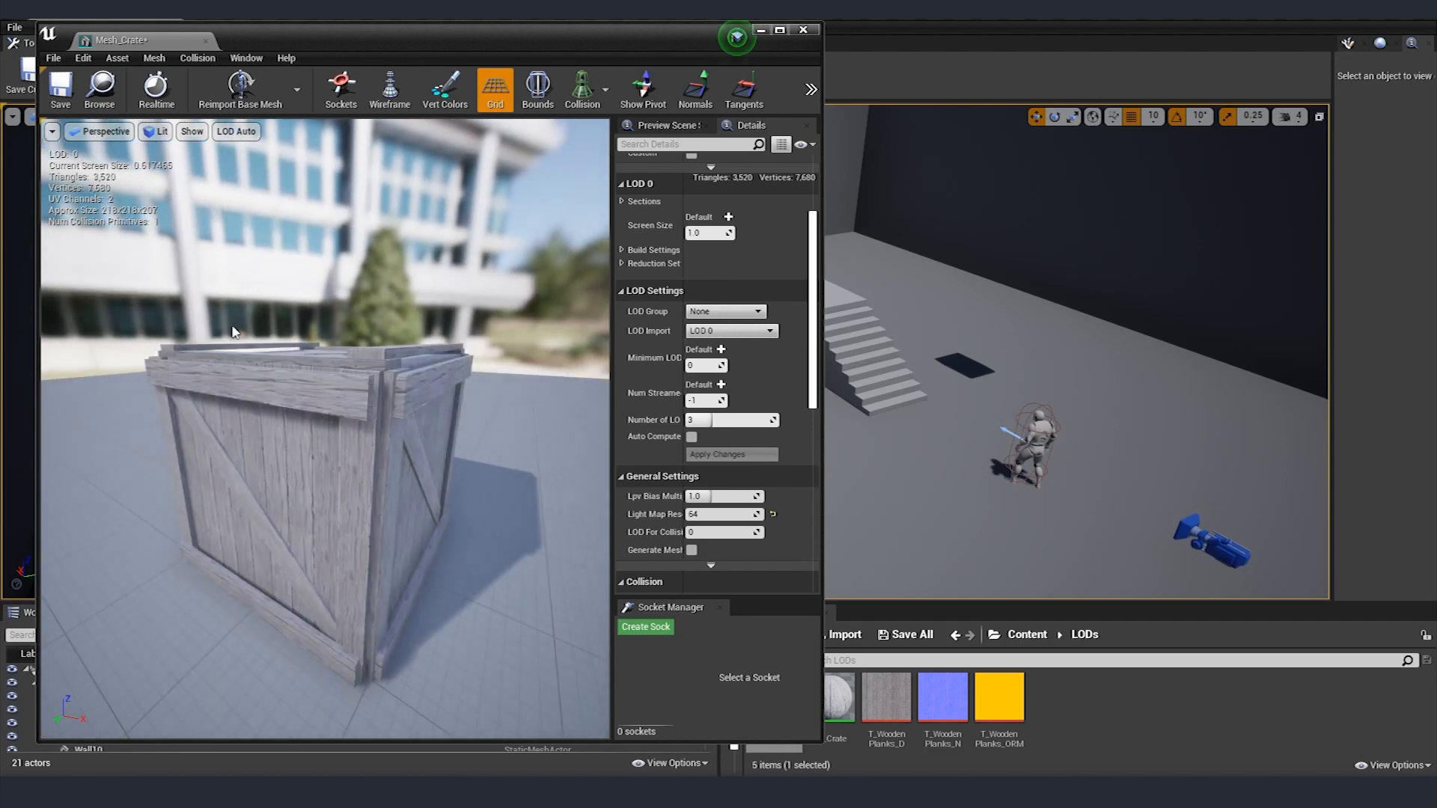
right_click_drag(397, 347, 396, 345)
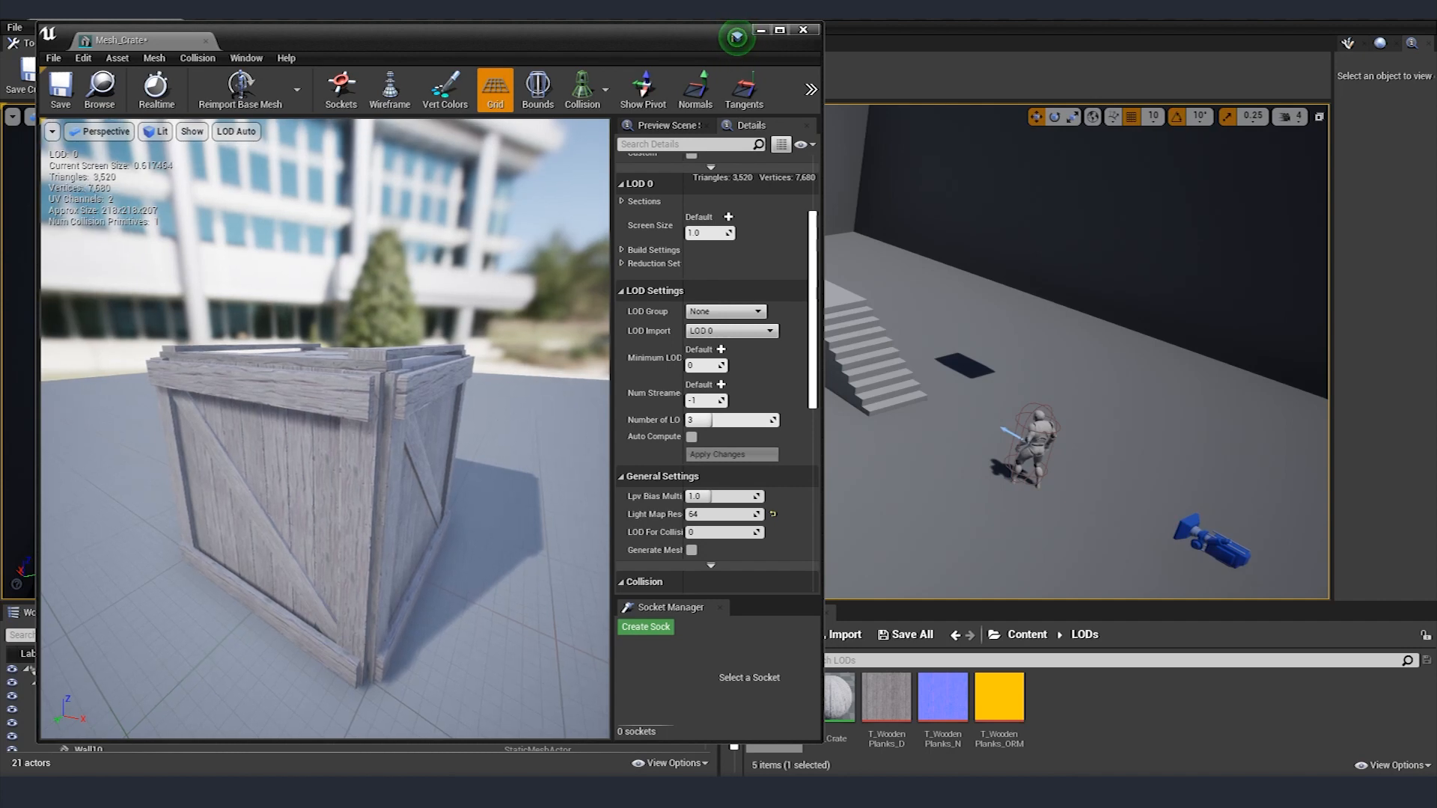
key("s")
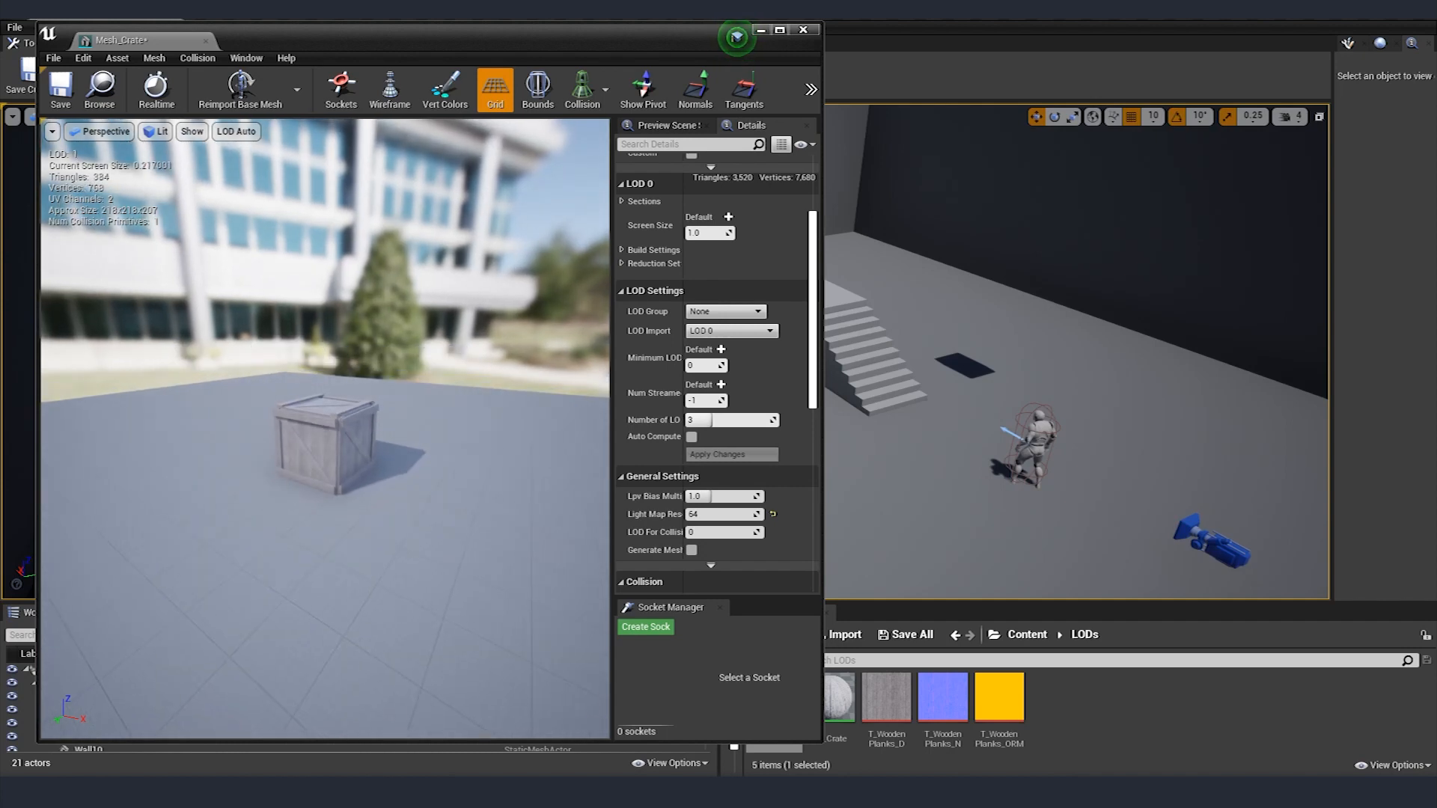
key("s")
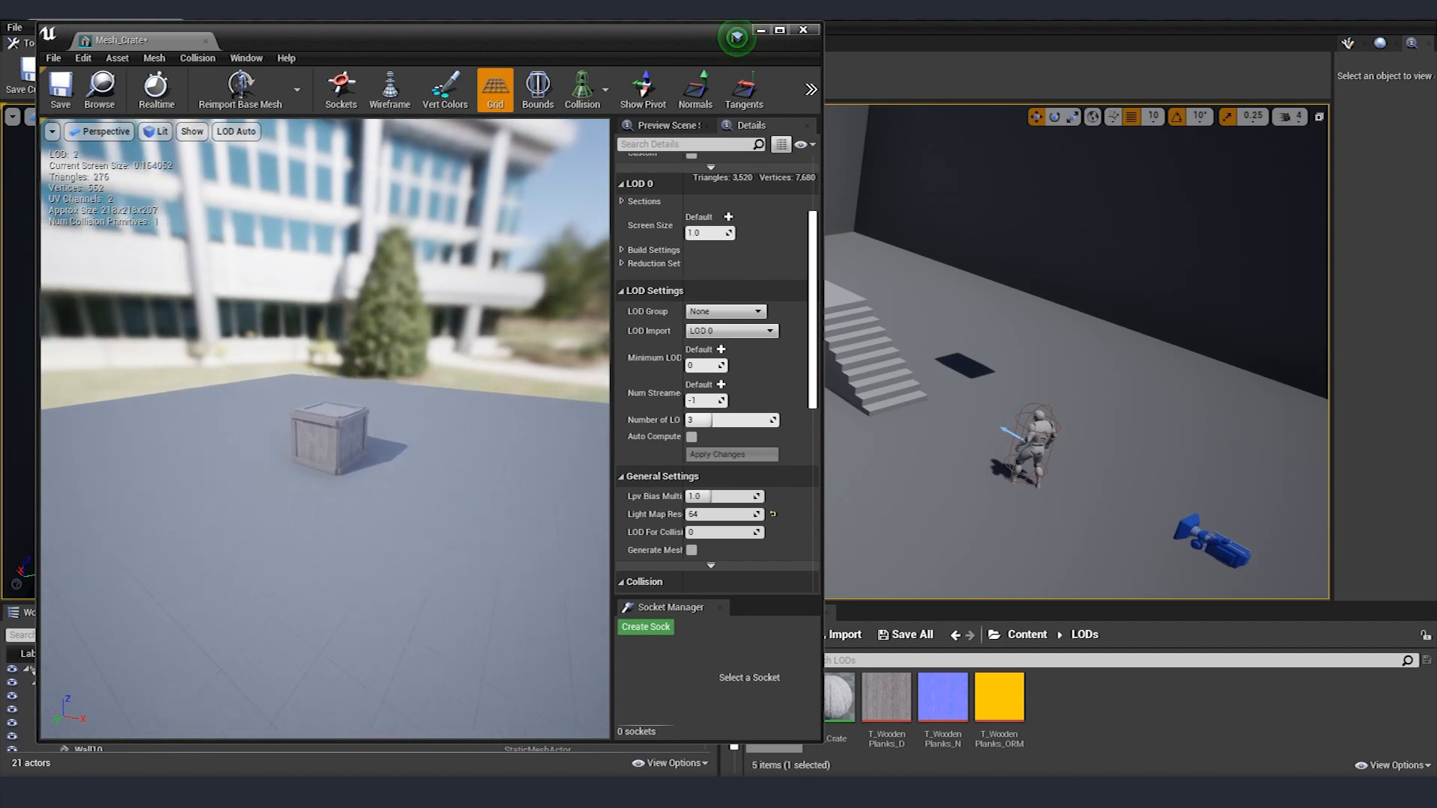
key("s")
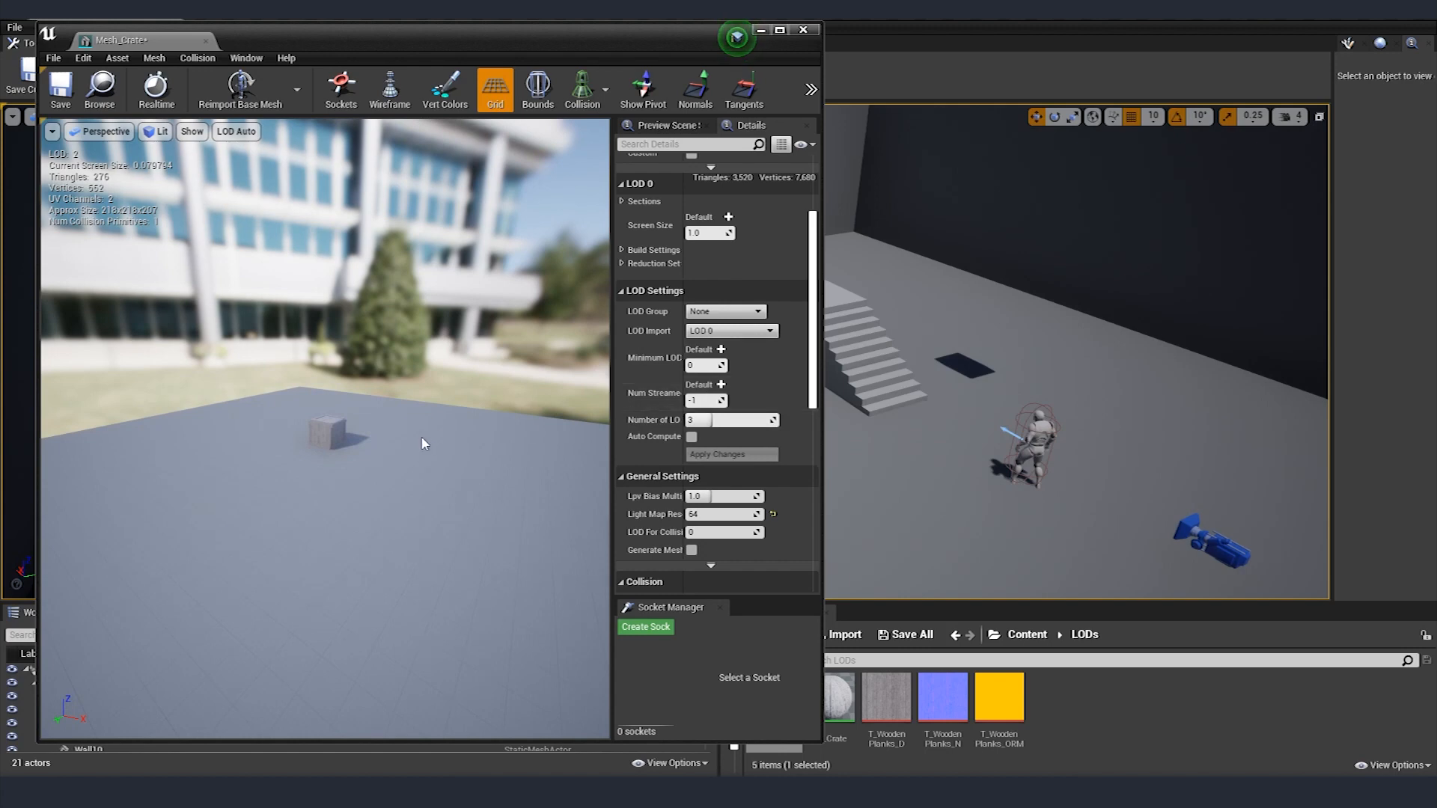
key("w")
key("s")
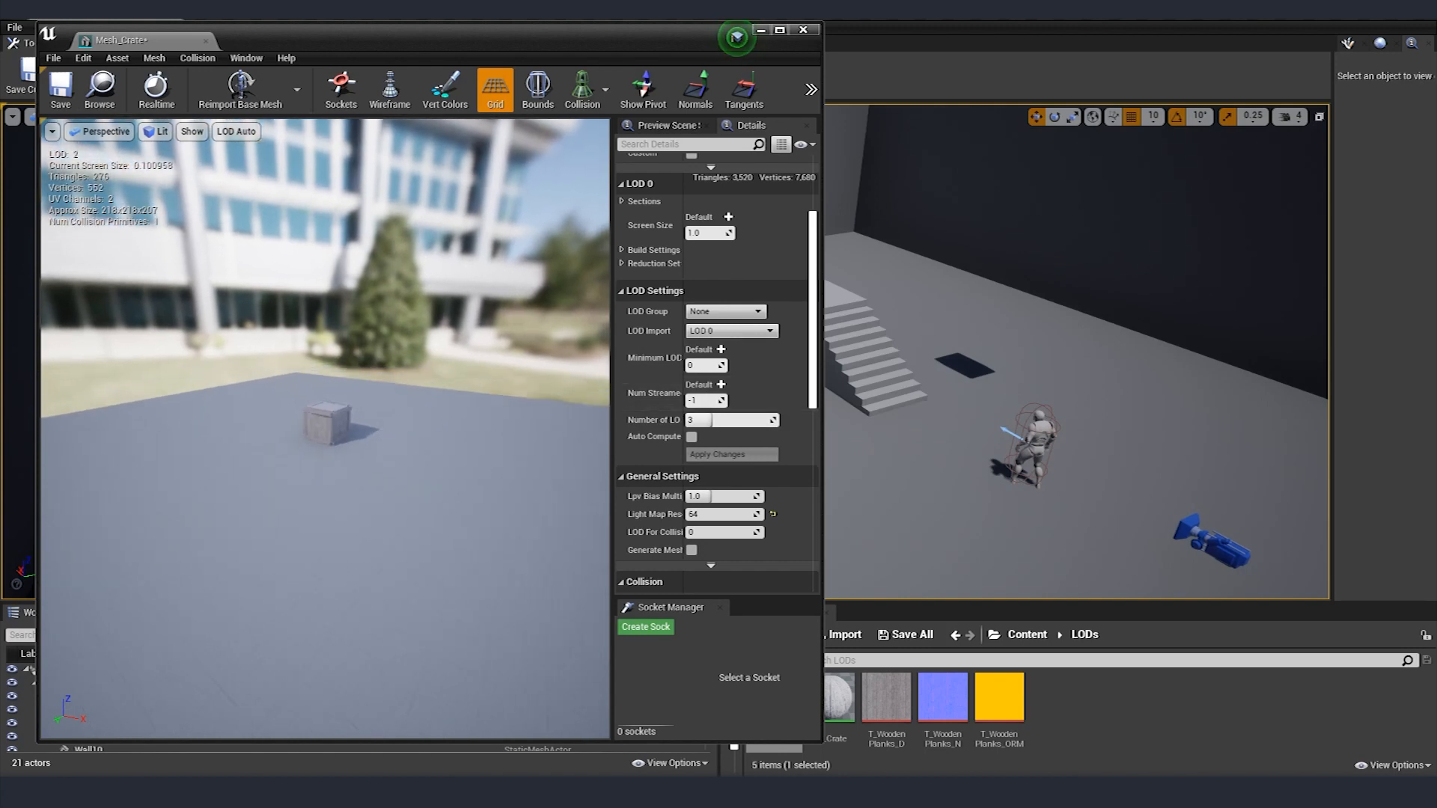
key("w")
key("s")
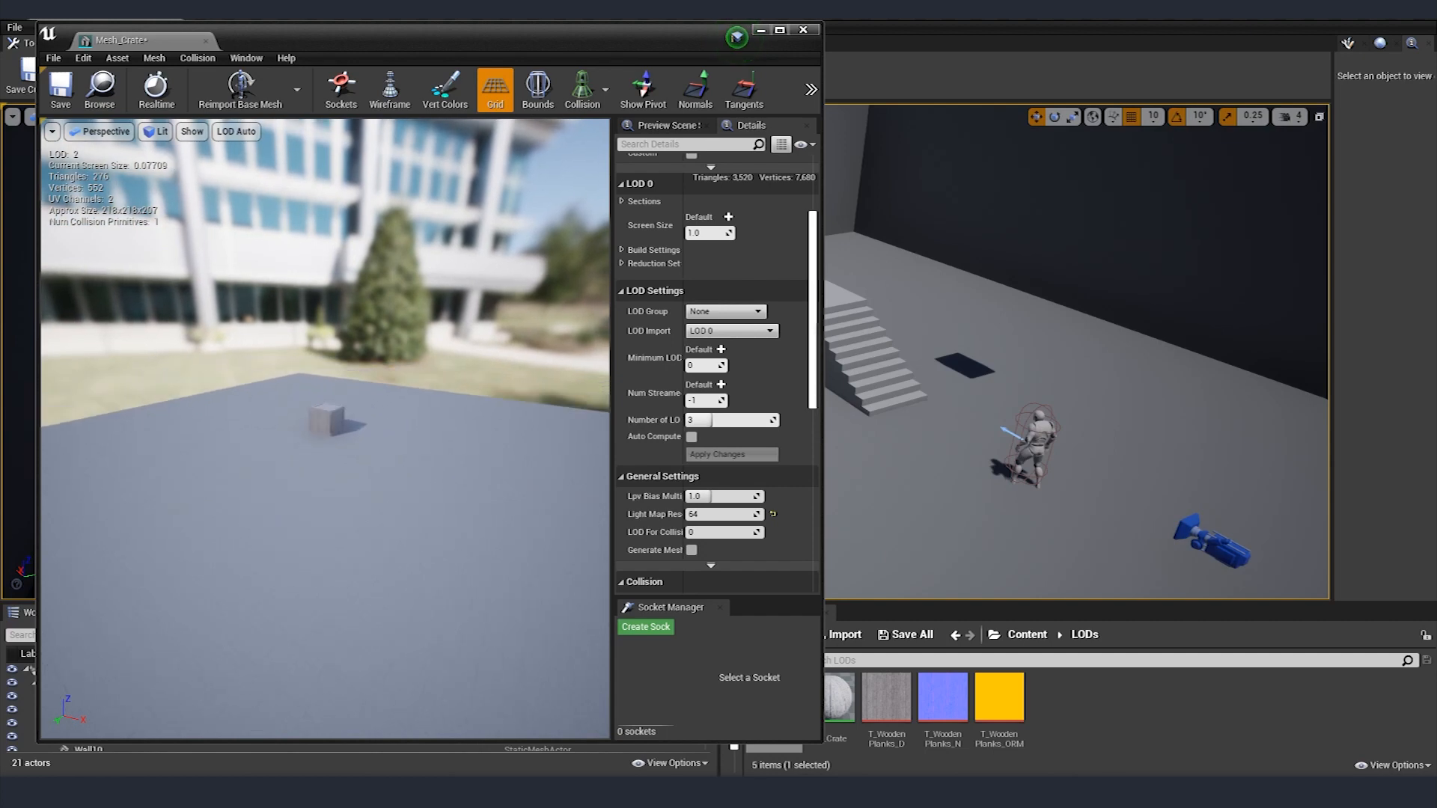
key("w")
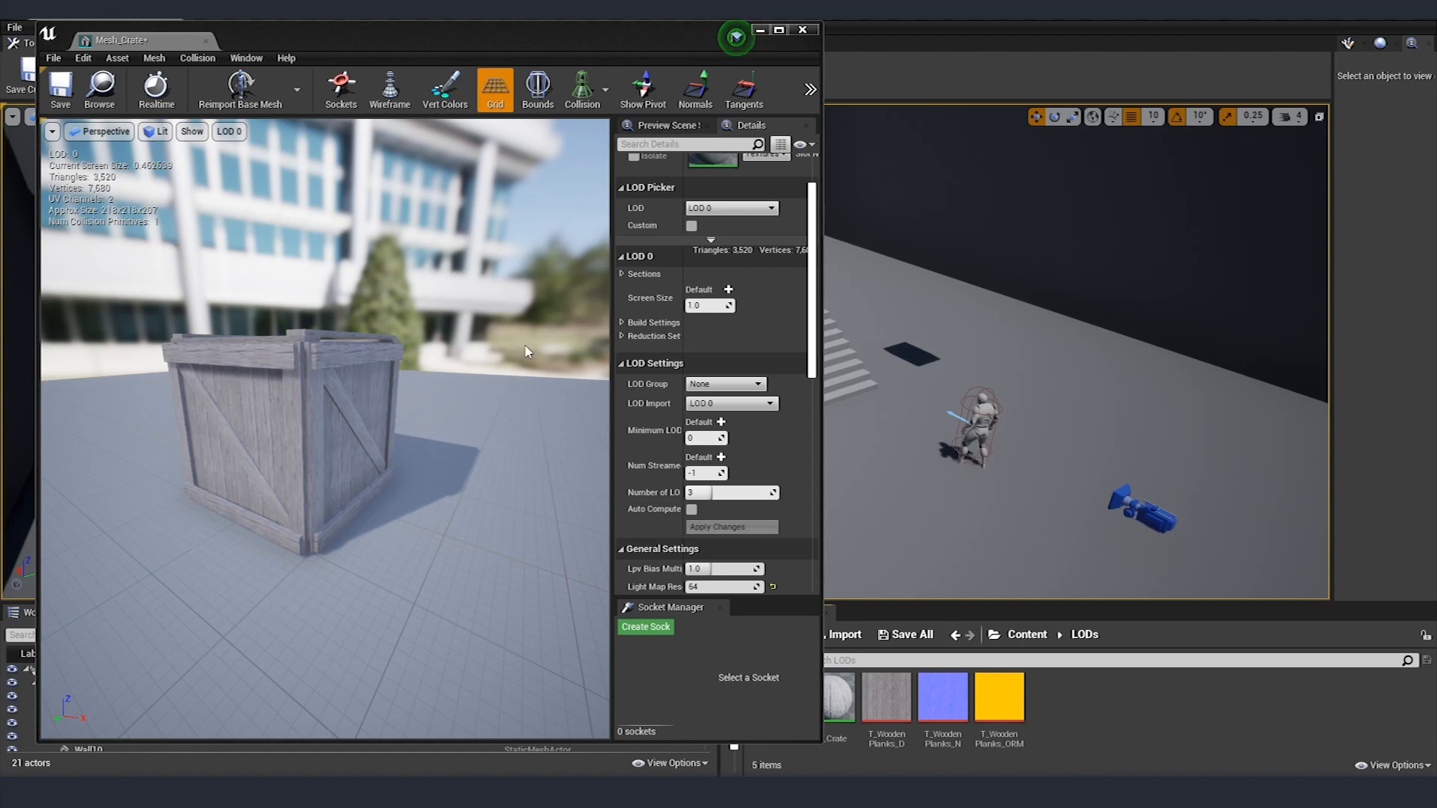
left_click(229, 131)
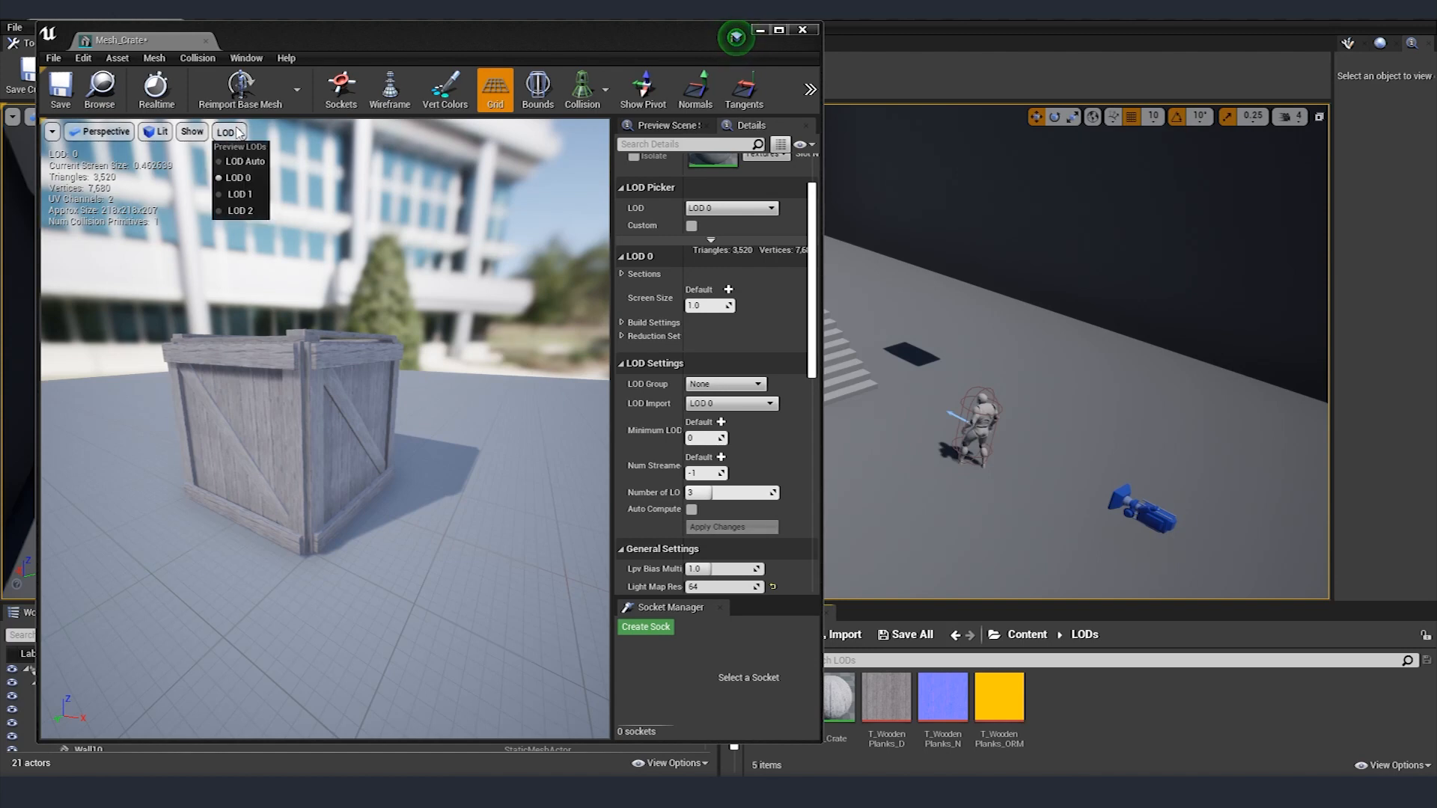
left_click(235, 136)
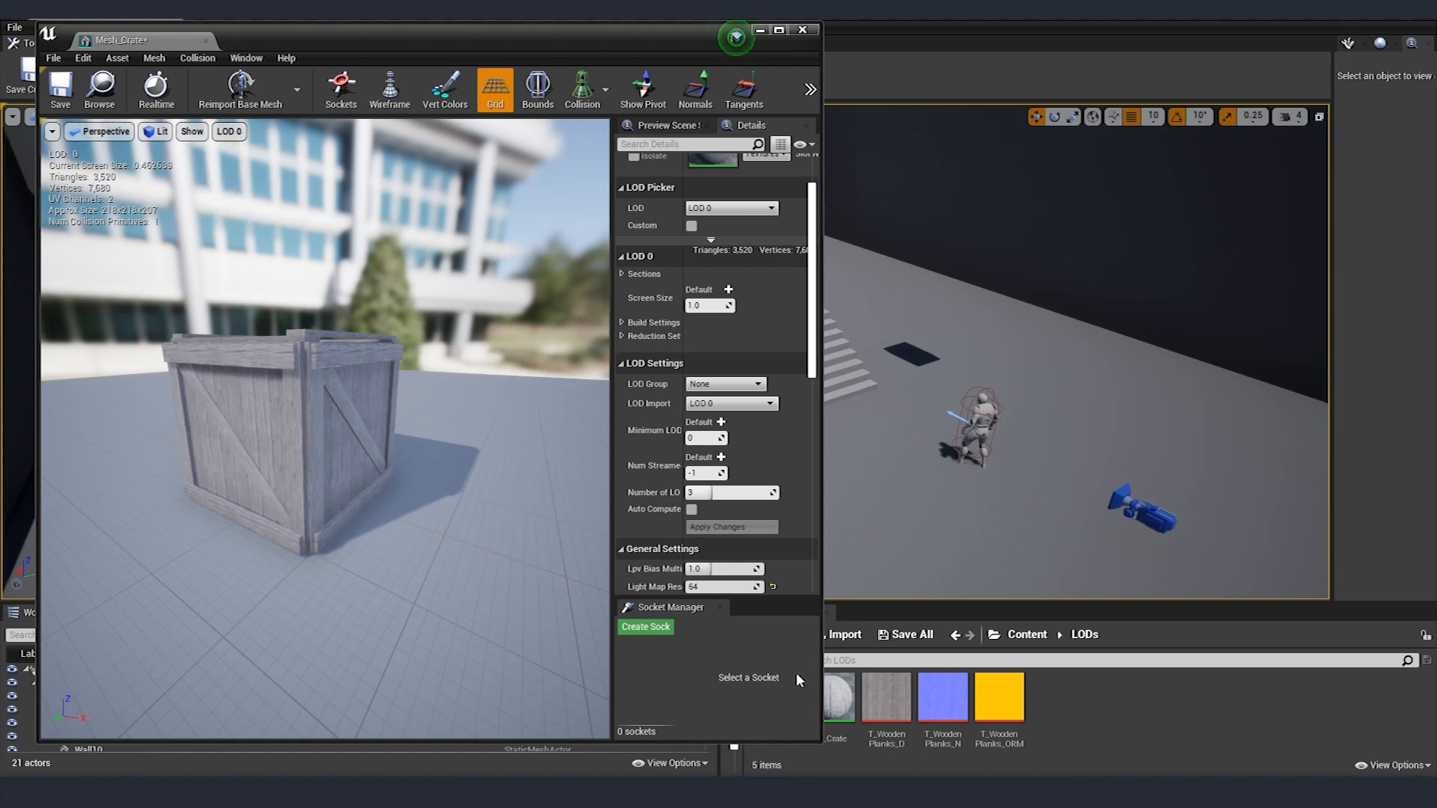
Step: Duplicate the M_Crate material and name the copy M_Crate_NoNRM
right_click(840, 698)
left_click(891, 392)
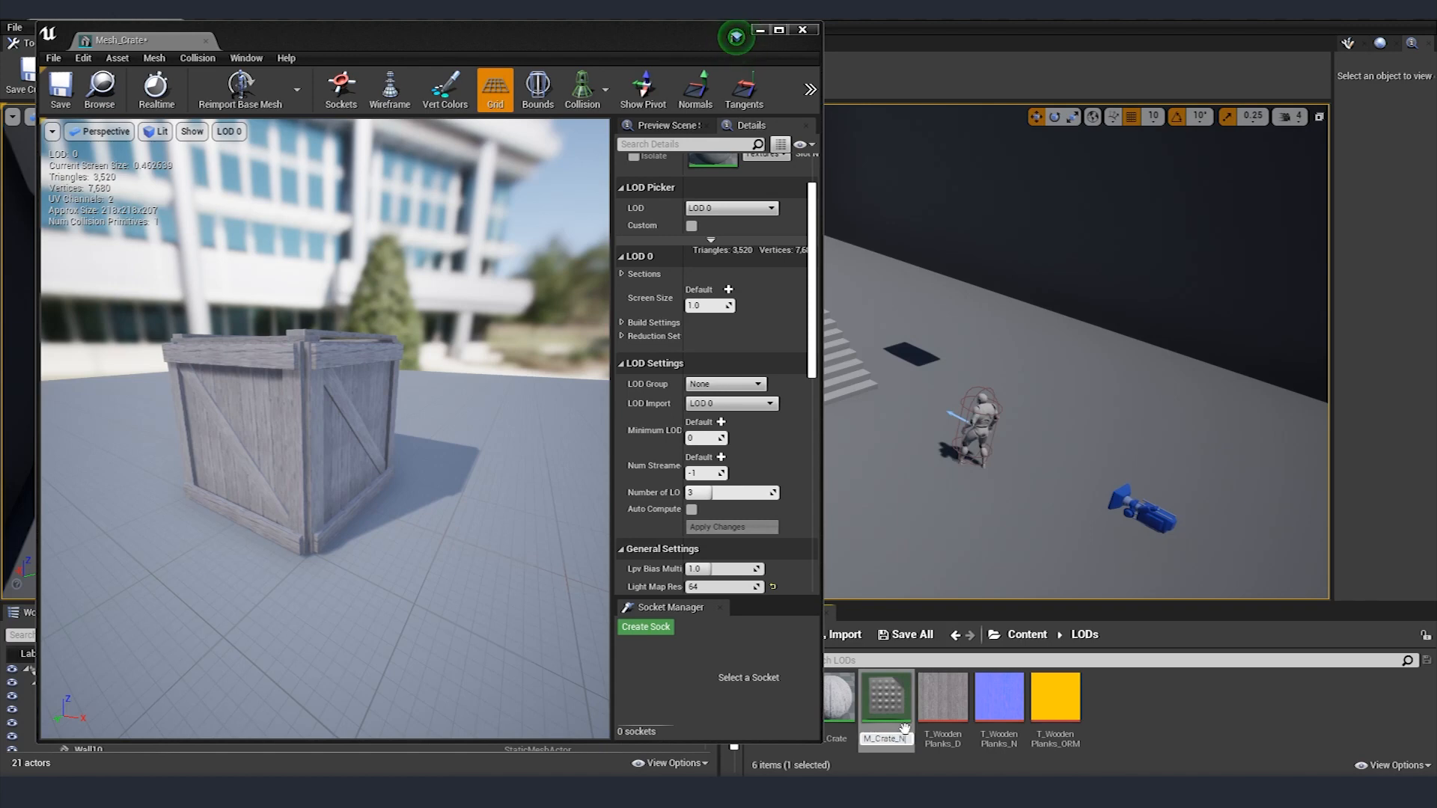
type("M_Crate_NoNRM")
key("Return")
Step: Open M_Crate_NoNRM and delete its texture samples except the one connected to Base Color
double_click(891, 700)
right_click_drag(371, 409, 461, 413)
scroll(461, 413, "down", 1)
left_click_drag(272, 306, 378, 516)
key("Delete")
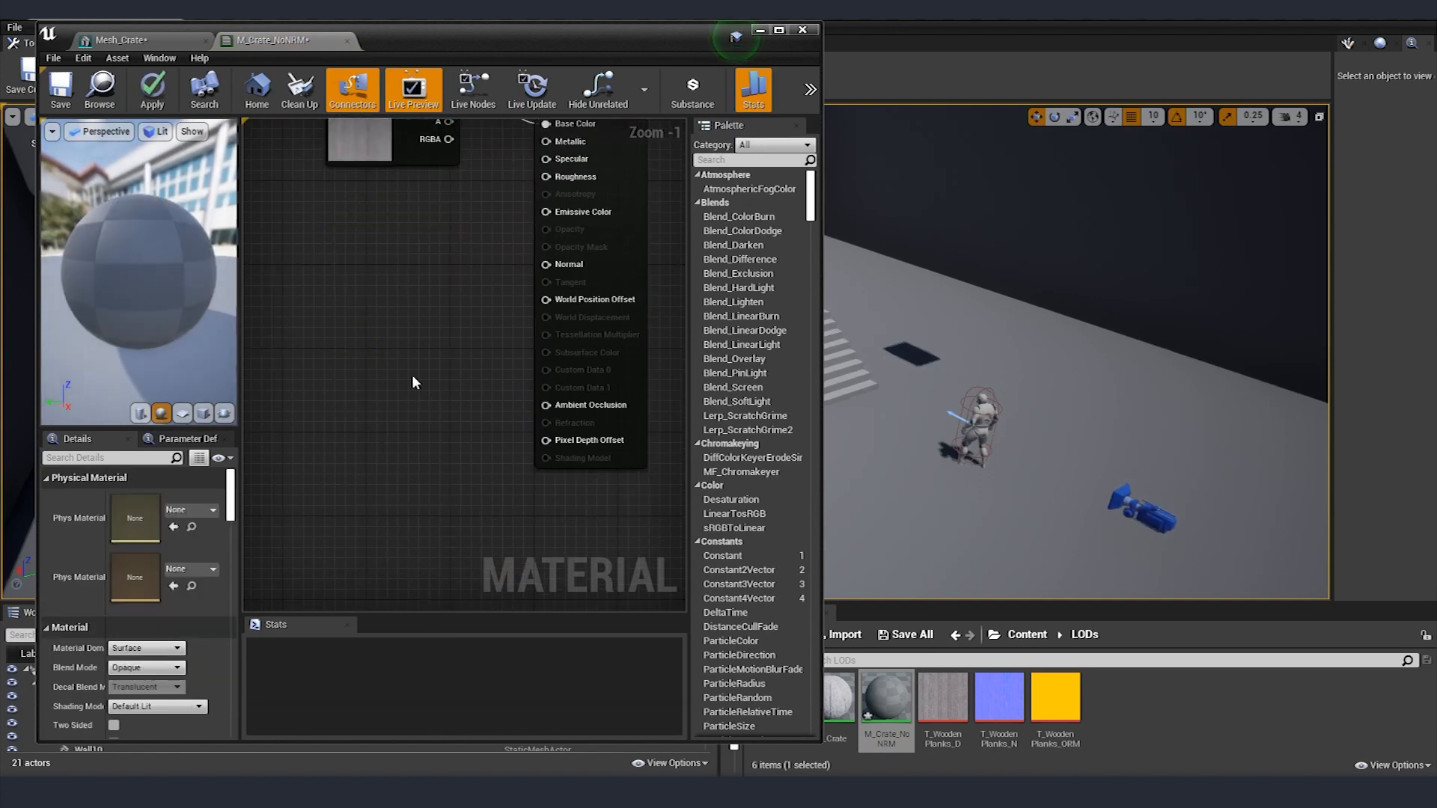
right_click_drag(411, 400, 418, 422)
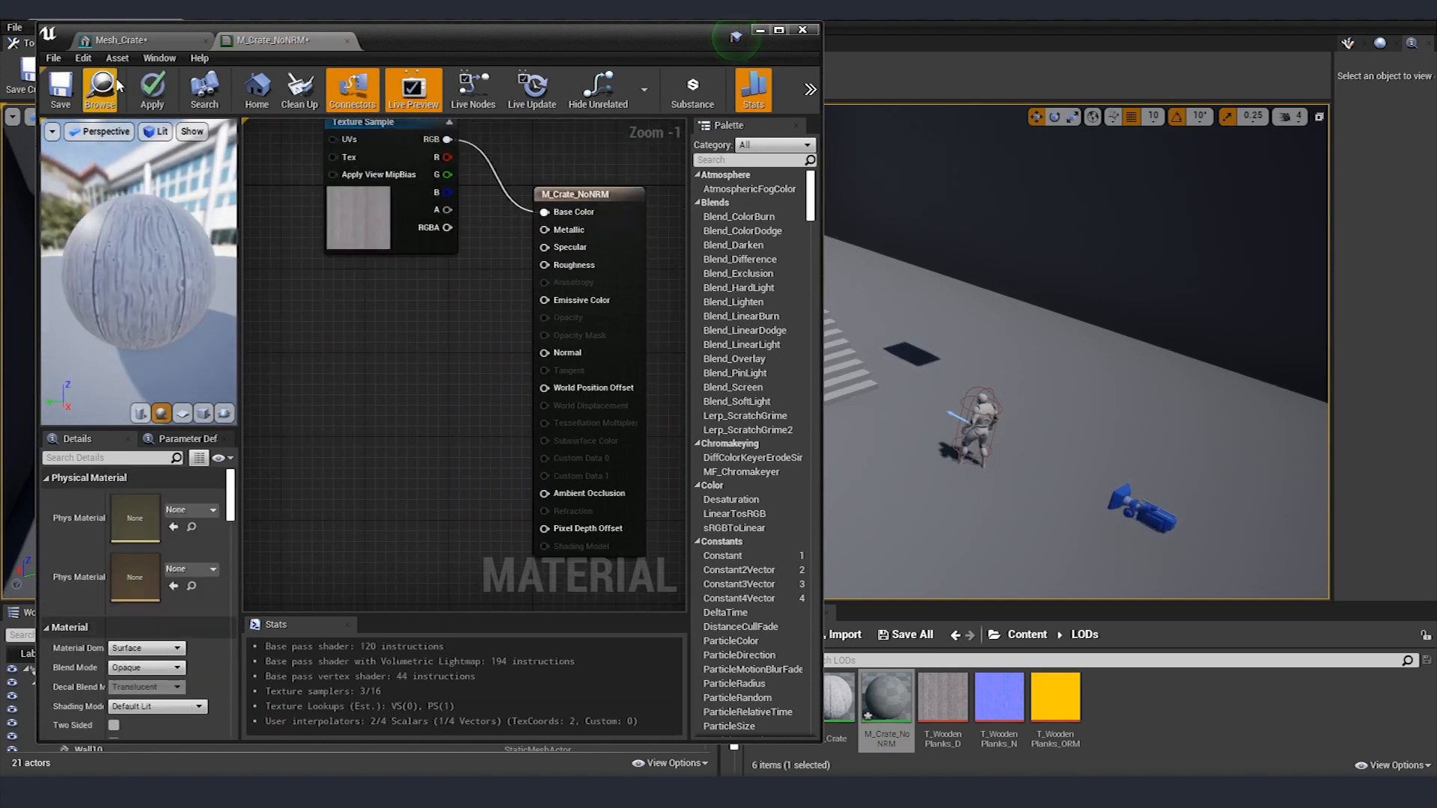
Step: Apply and save the M_Crate_NoNRM material and close it
left_click(152, 89)
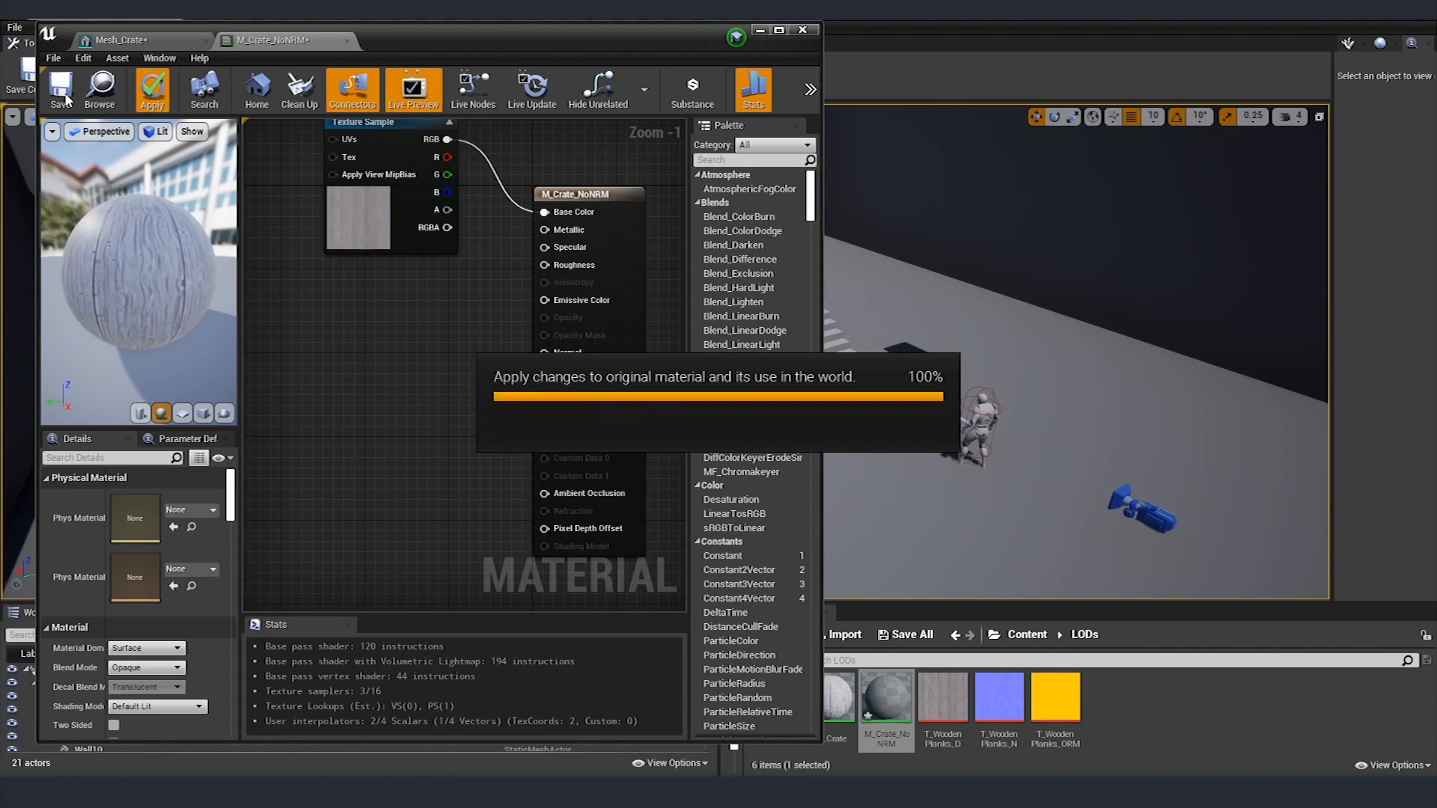
left_click(61, 90)
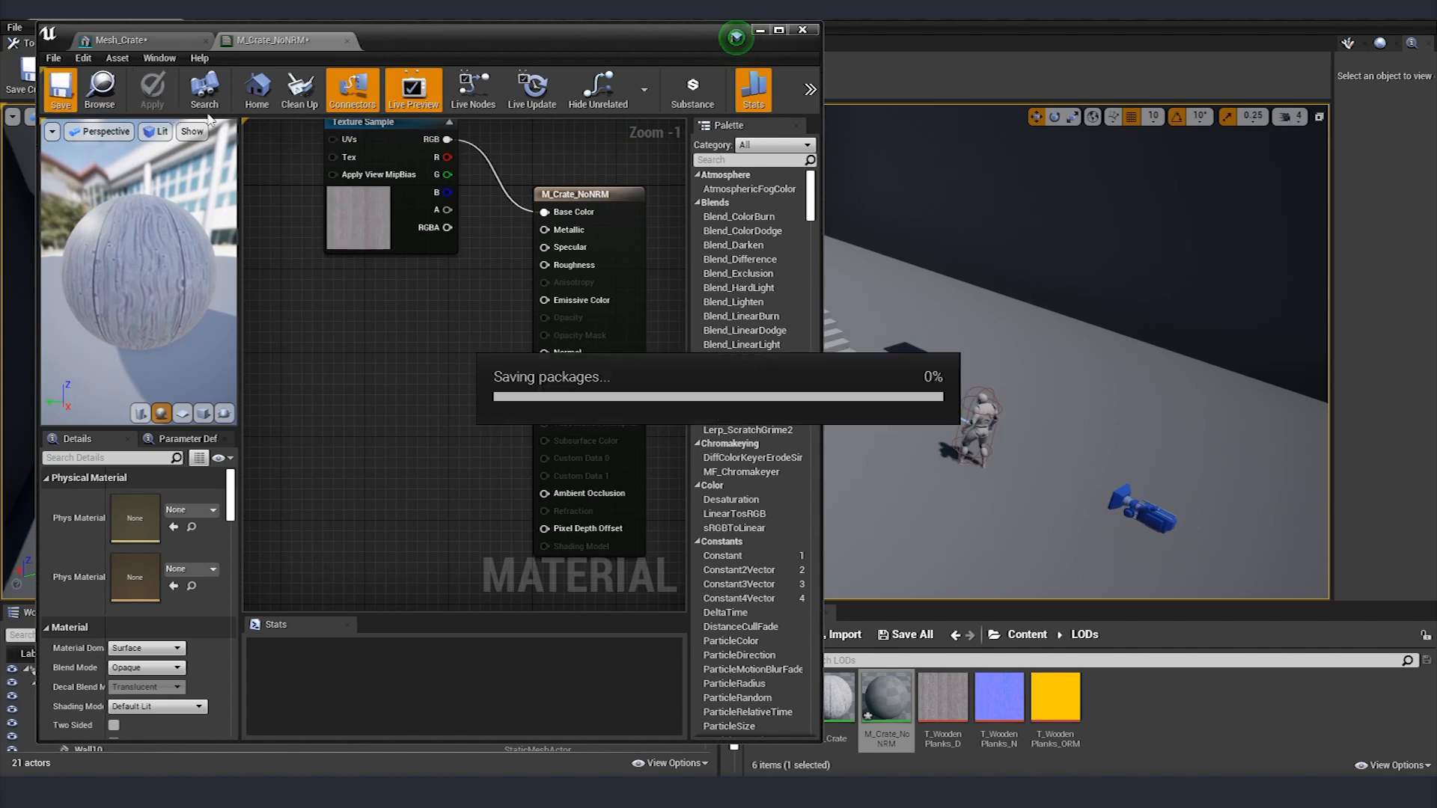
left_click(346, 40)
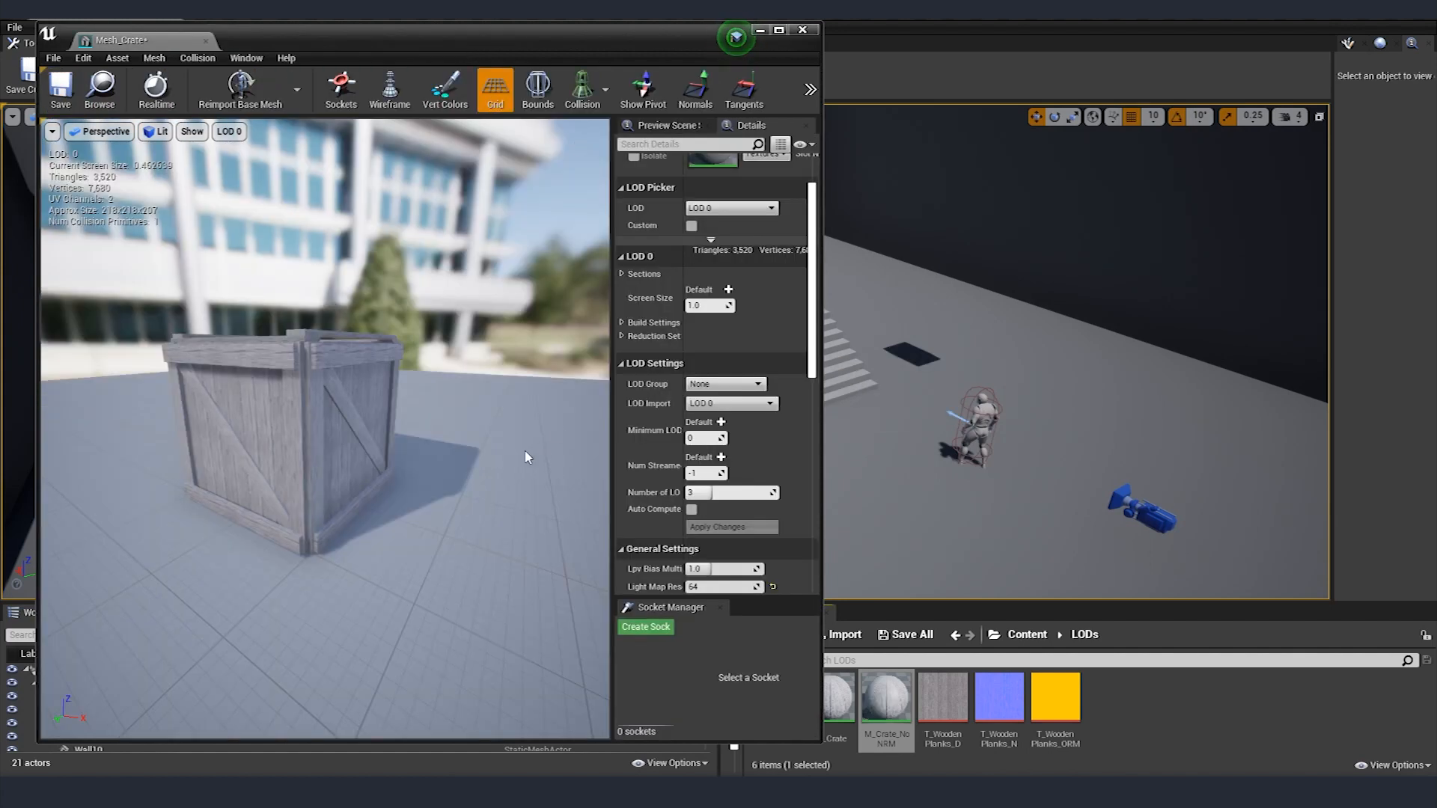
Step: Show LOD 1 of Mesh_Crate and expand its Sections settings
left_click(229, 131)
left_click(243, 194)
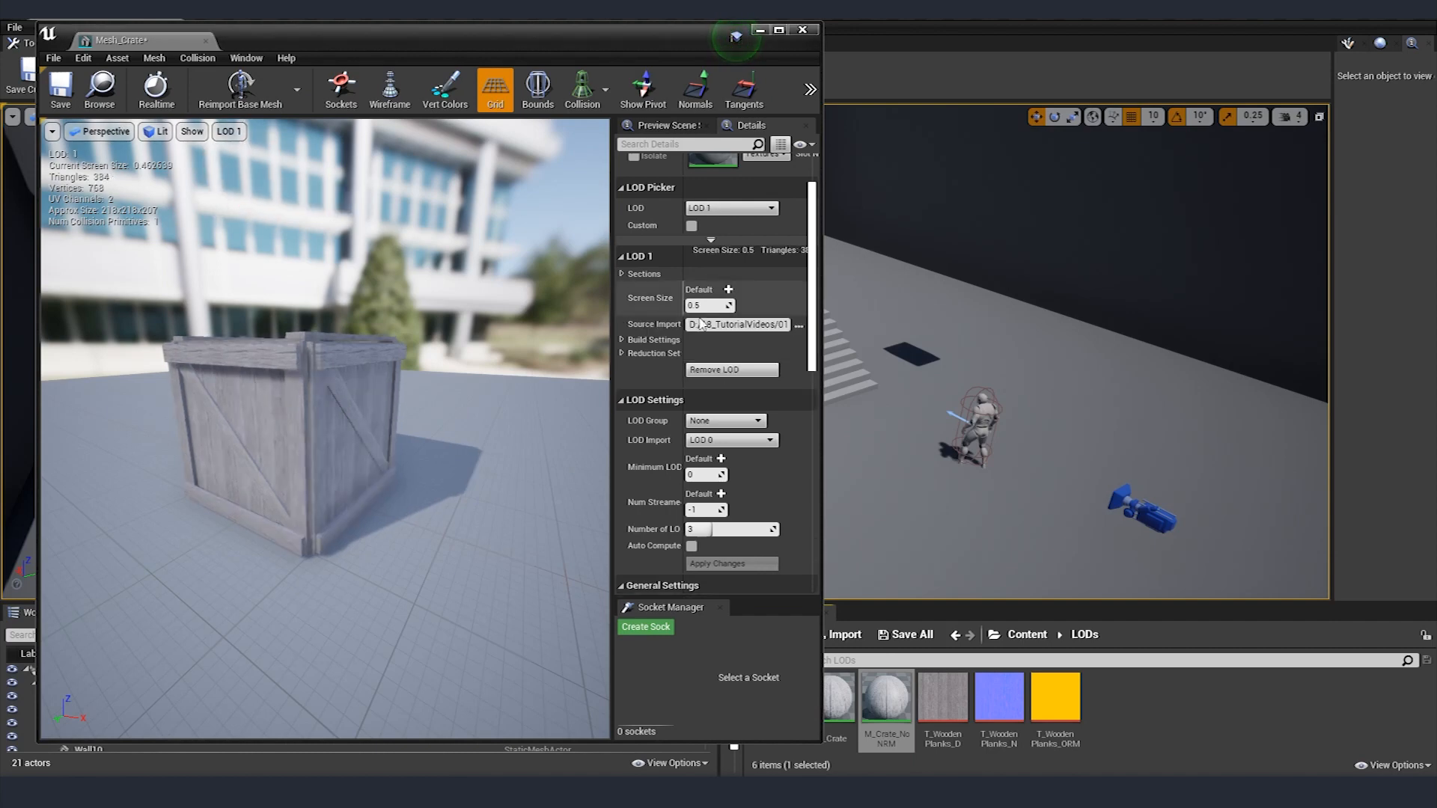
left_click(622, 275)
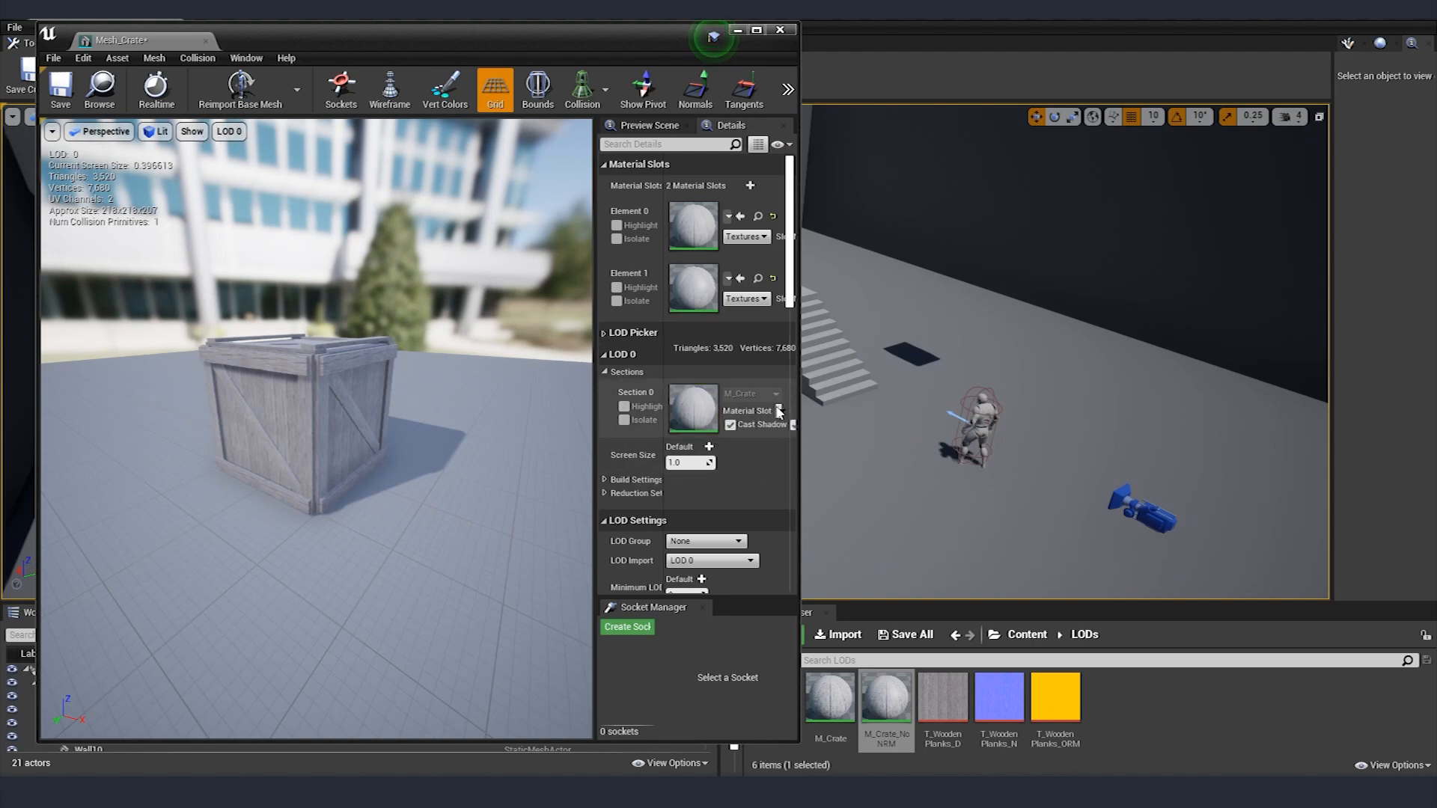
Step: Compare LOD 0 with LOD 1 and assign the M_Crate_NoNRM material slot to Section 0 of LOD 1
left_click(788, 487)
left_click(229, 131)
left_click(239, 180)
left_click(229, 131)
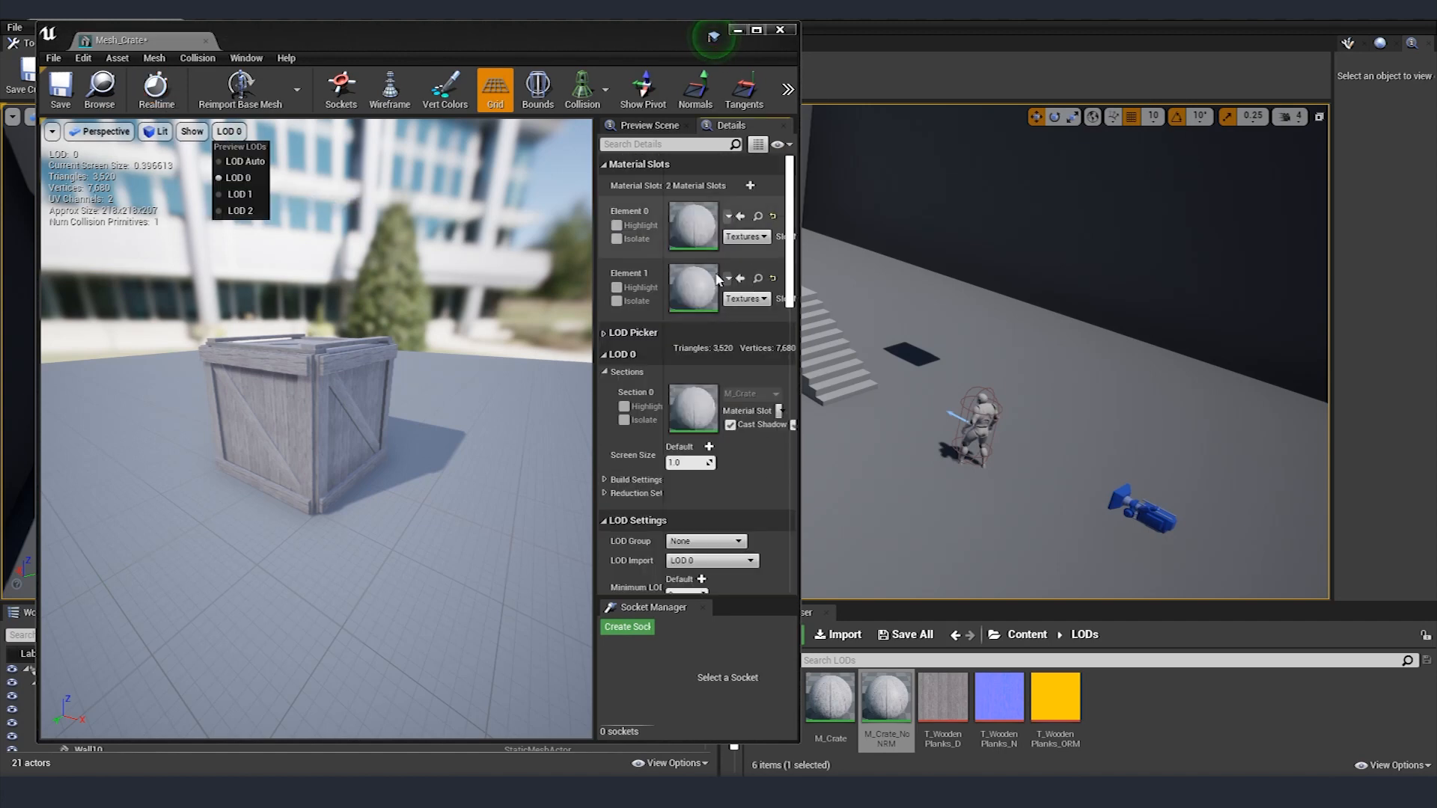
left_click(237, 195)
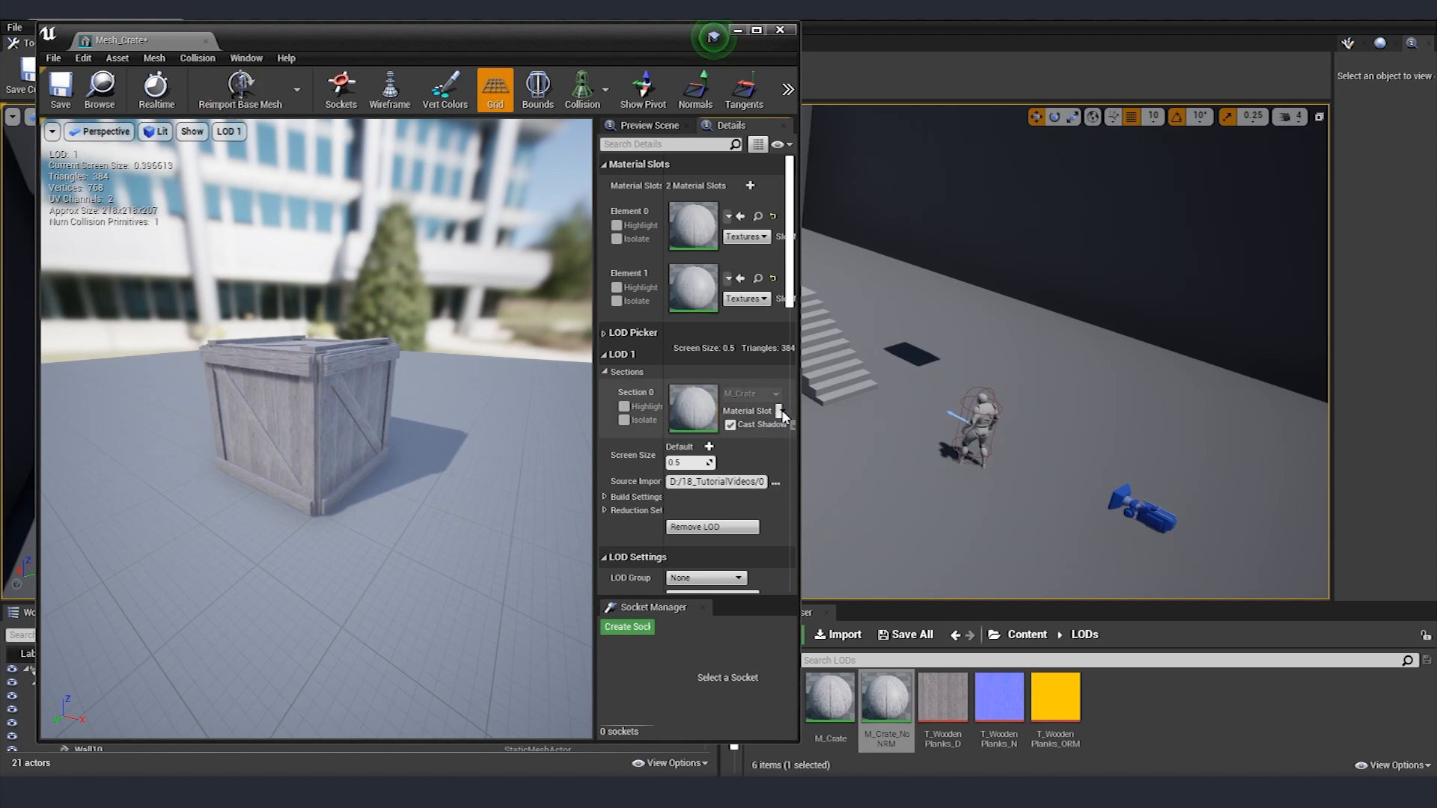
left_click(780, 413)
left_click(827, 426)
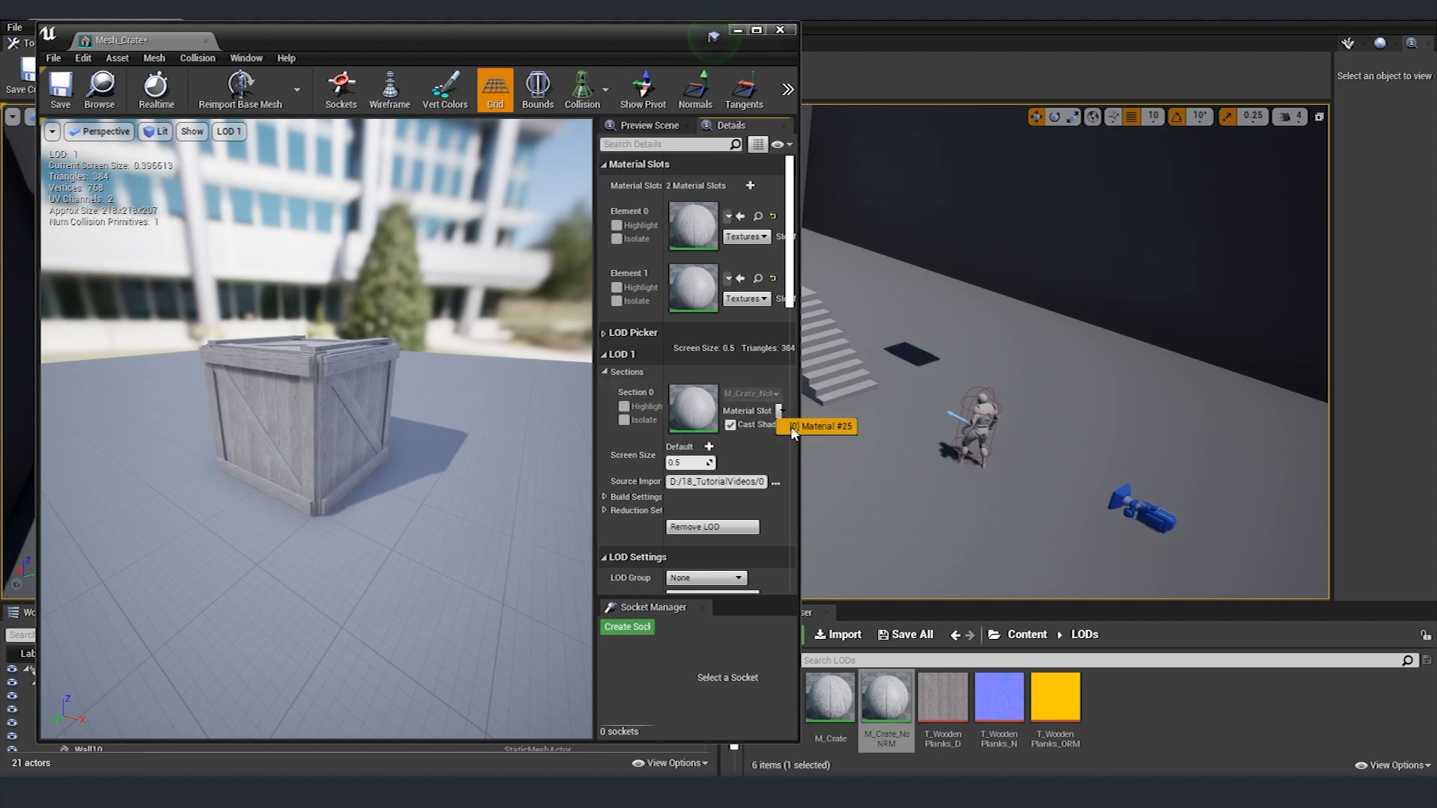
left_click(798, 428)
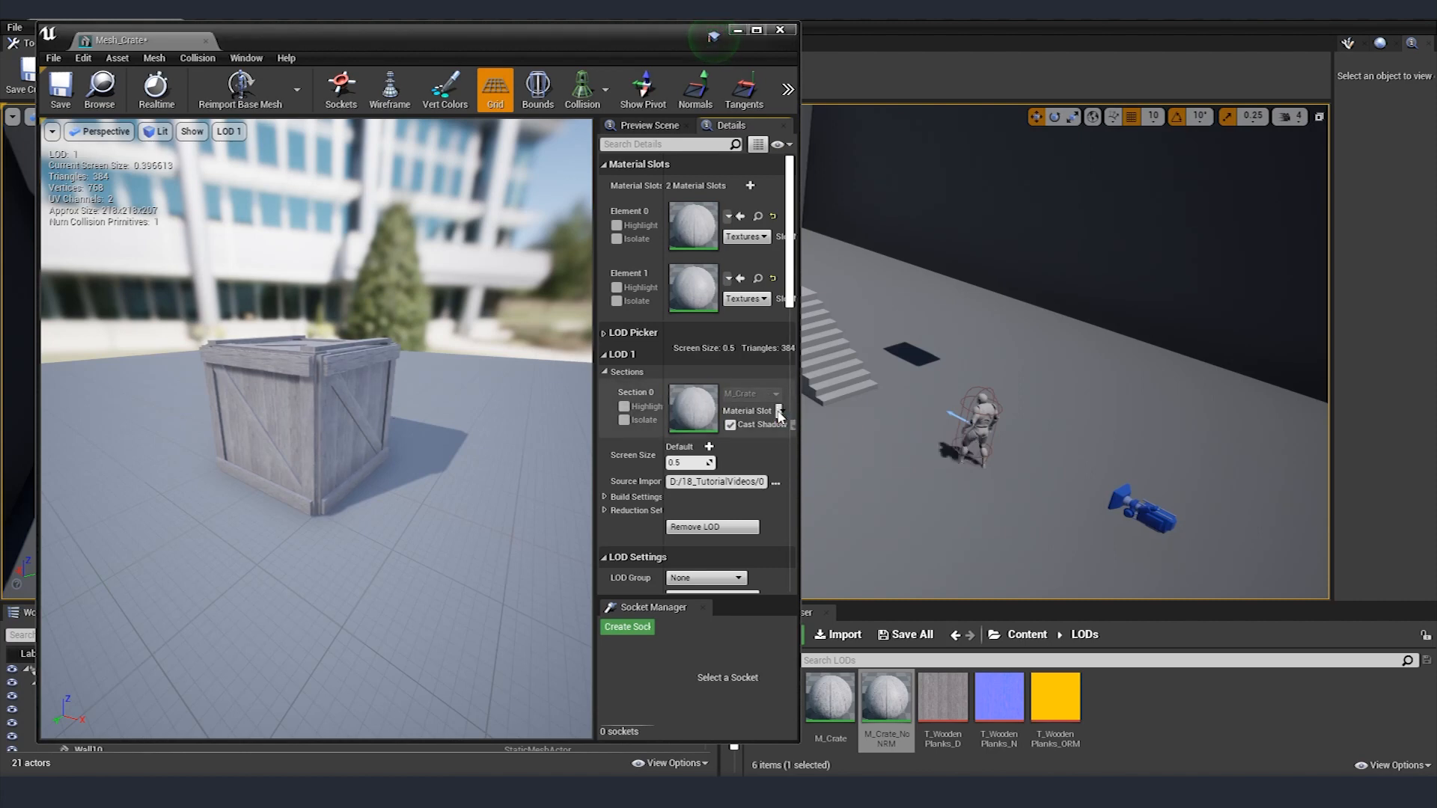
left_click(779, 414)
left_click(815, 428)
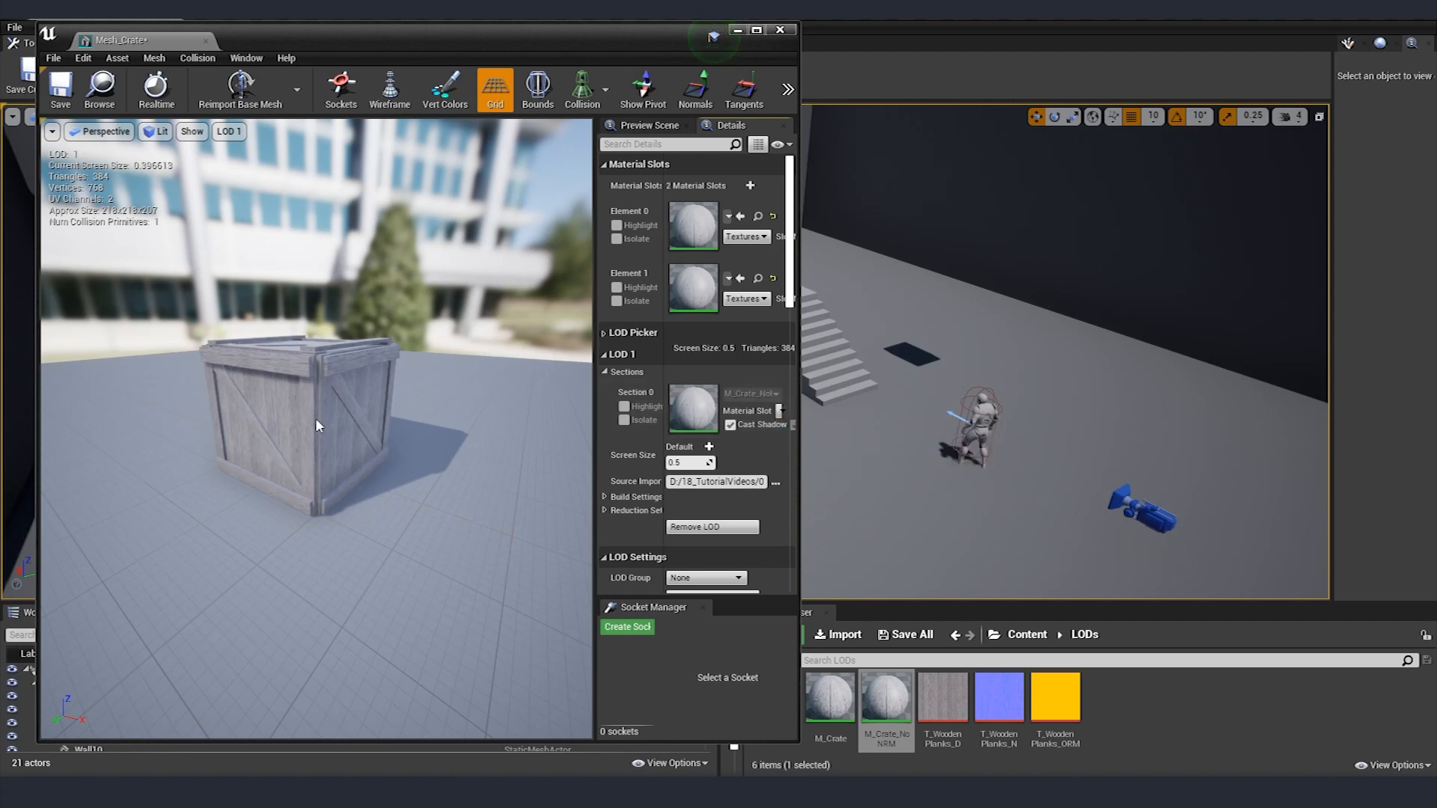
Step: Show LOD 2, expand its Sections and assign the M_Crate_NoNRM material slot to Section 0
left_click(229, 131)
left_click(238, 215)
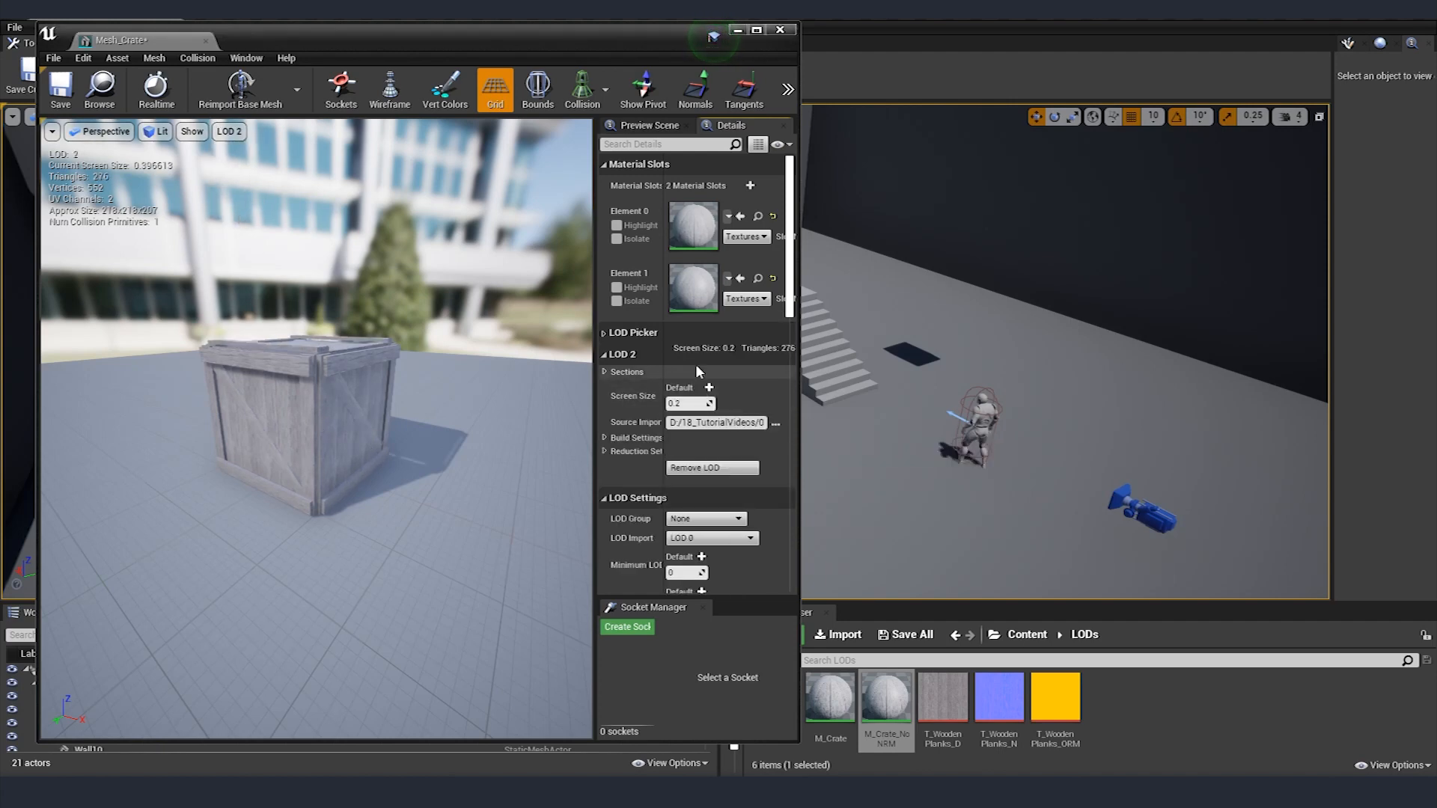
left_click(604, 372)
left_click(818, 426)
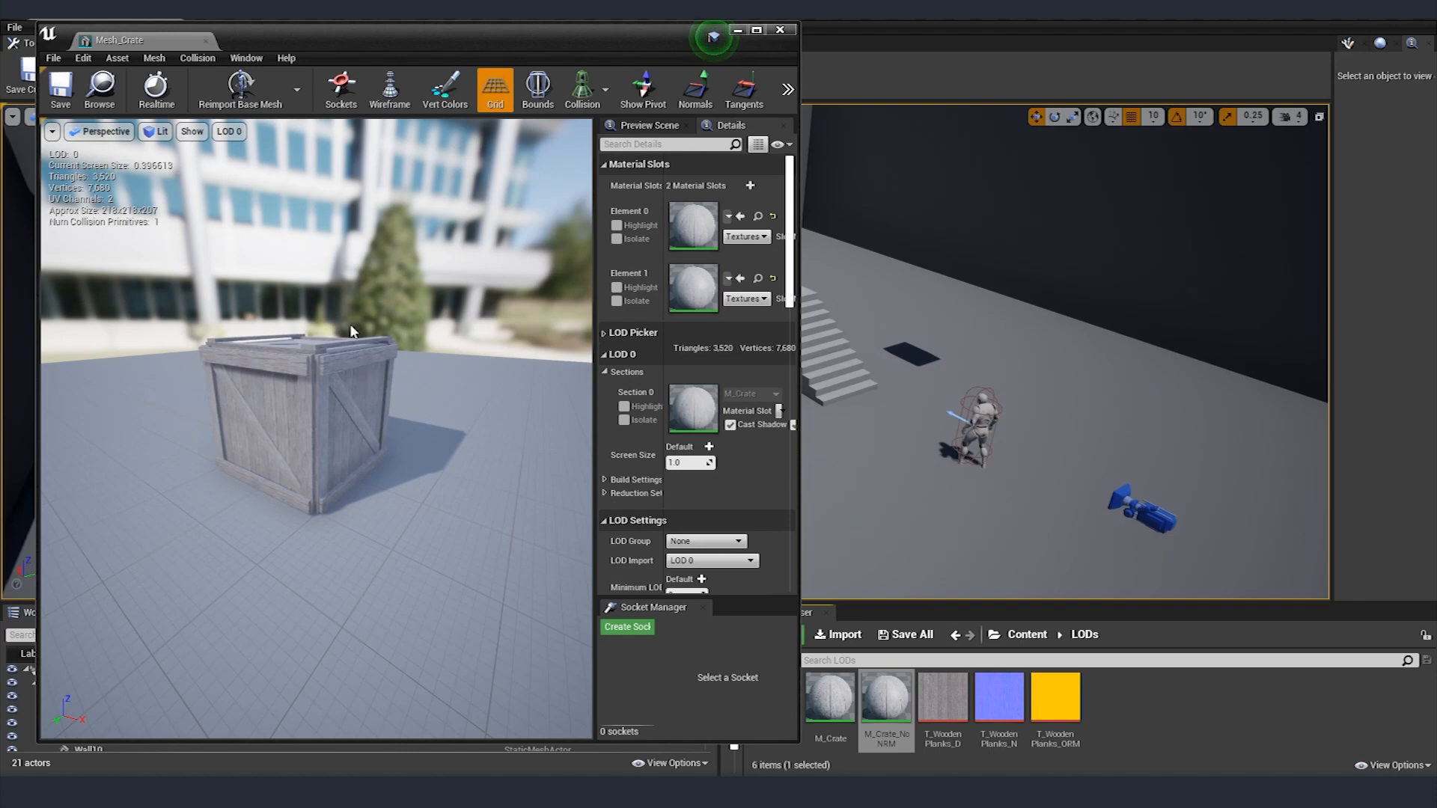
Step: Check the LOD and material transitions in LOD Auto preview at varying distances, and close the Mesh_Crate editor
left_click(229, 132)
left_click(234, 154)
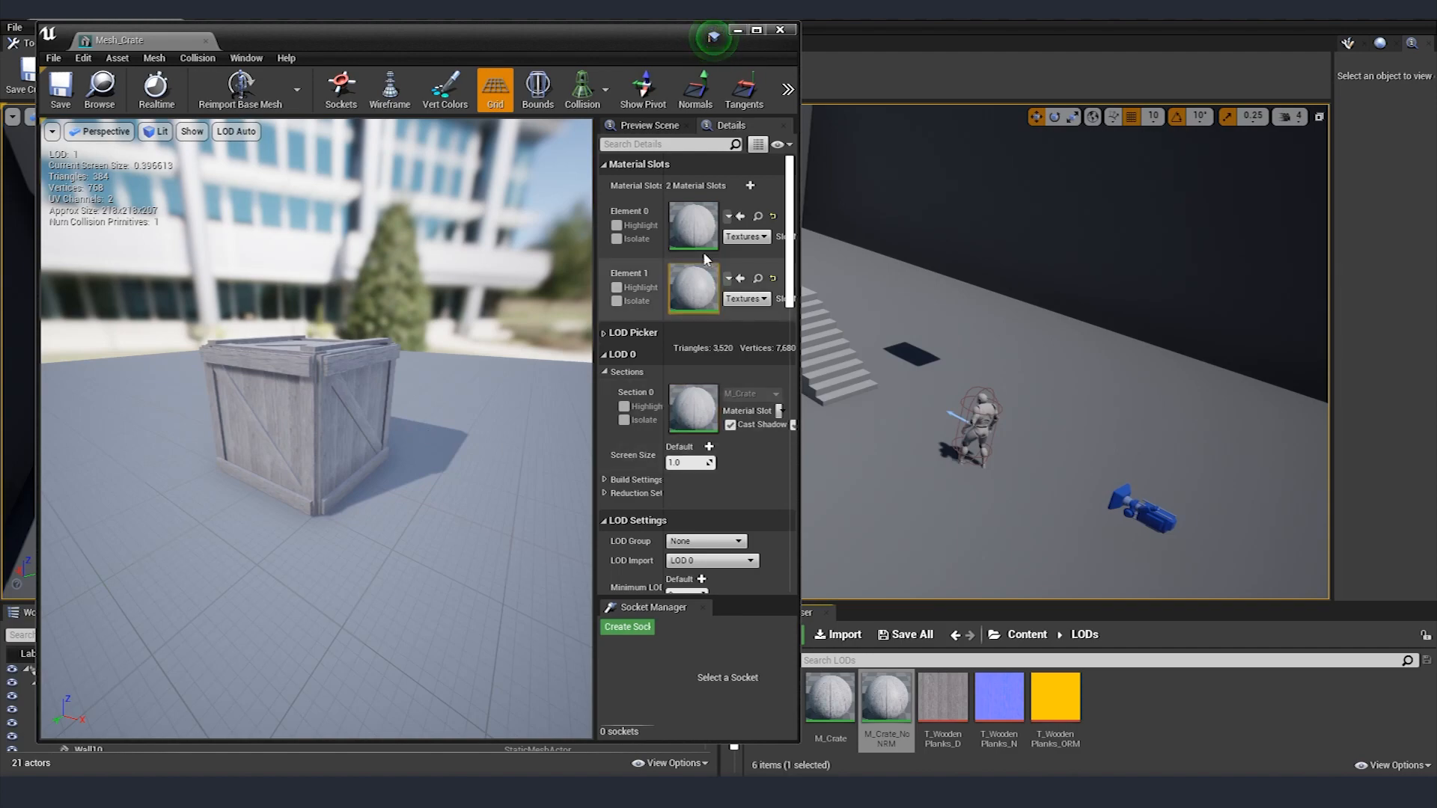
key("w")
right_click_drag(318, 427, 326, 363)
key("s")
key("w")
key("s")
key("w")
key("s")
right_click_drag(560, 365, 563, 362)
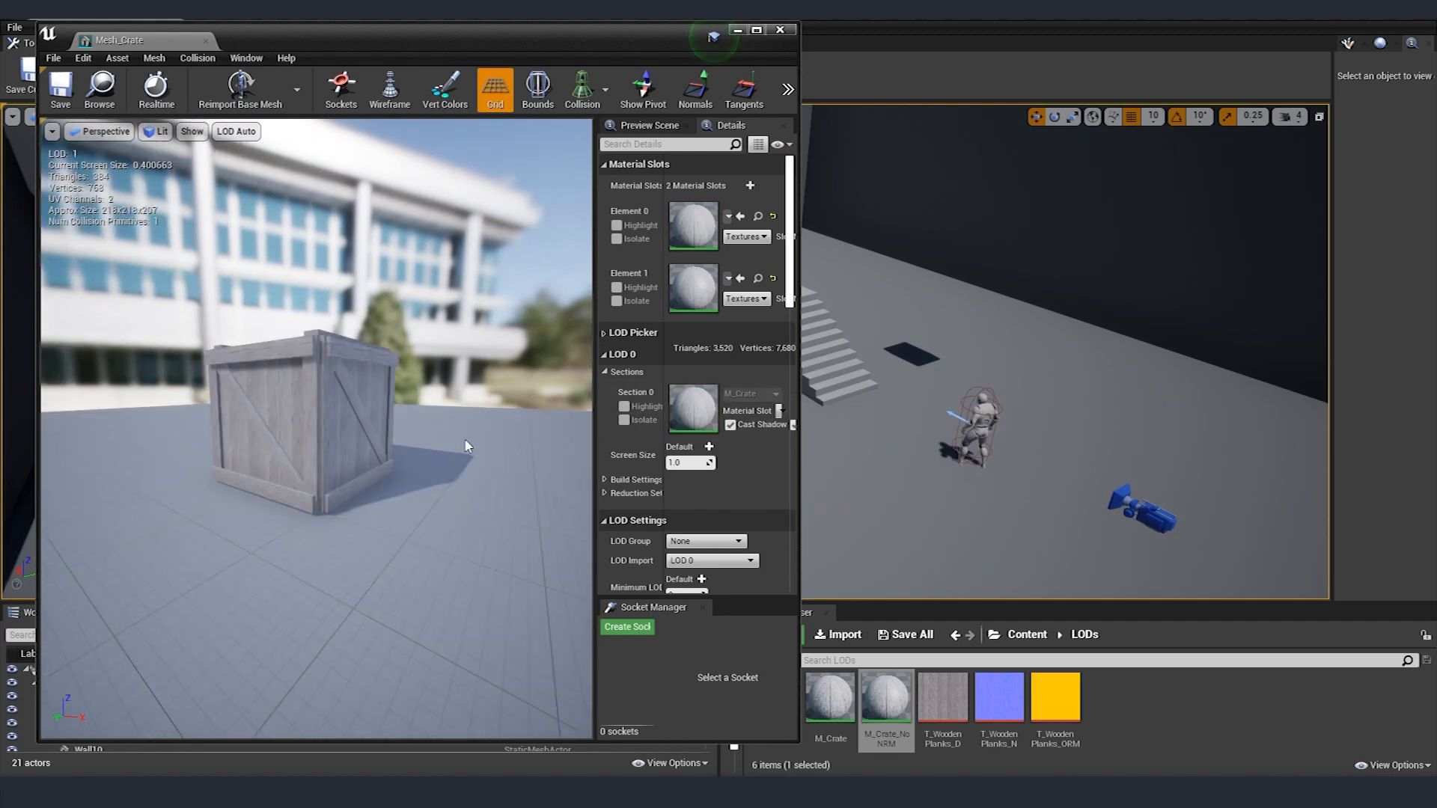
right_click_drag(288, 287, 291, 292)
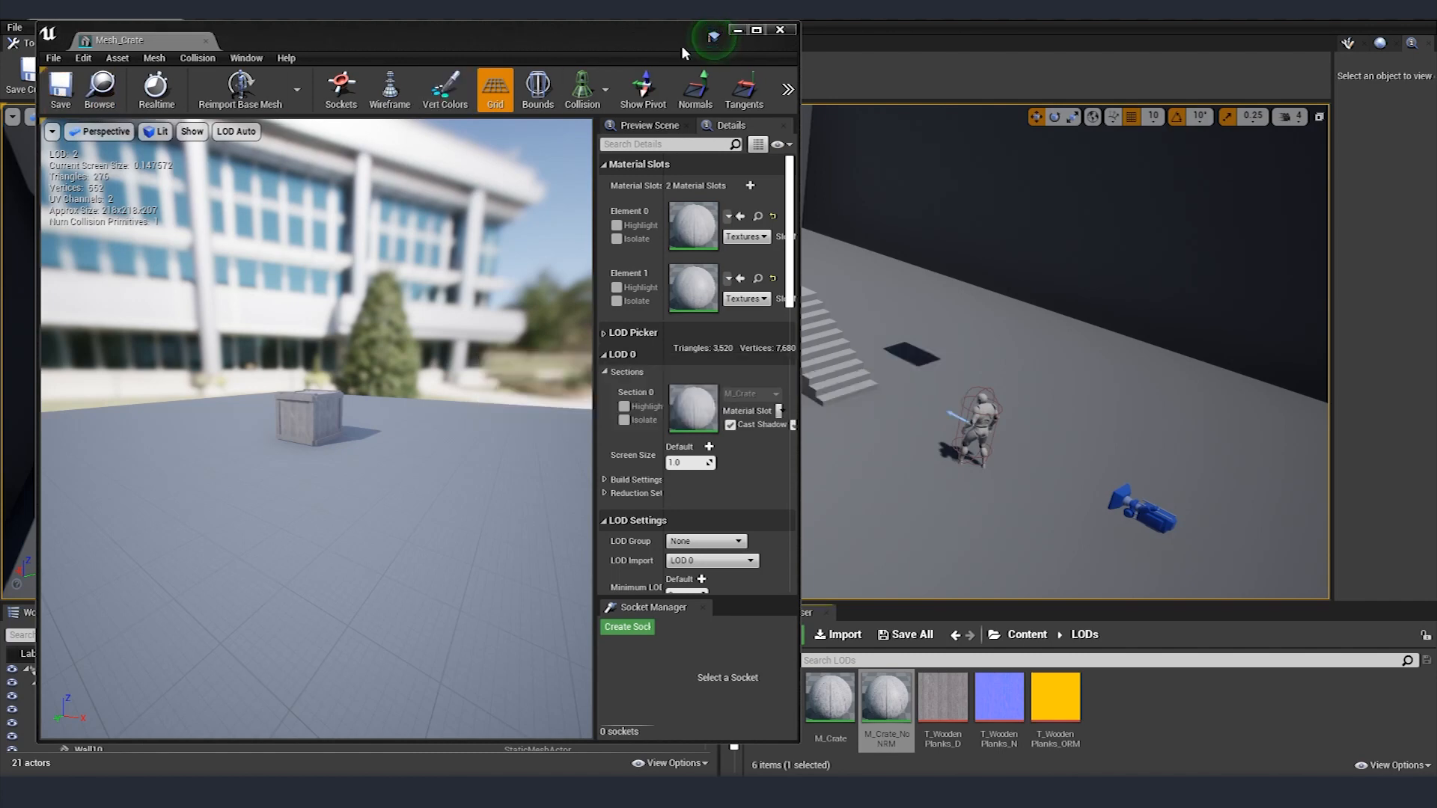
left_click(786, 31)
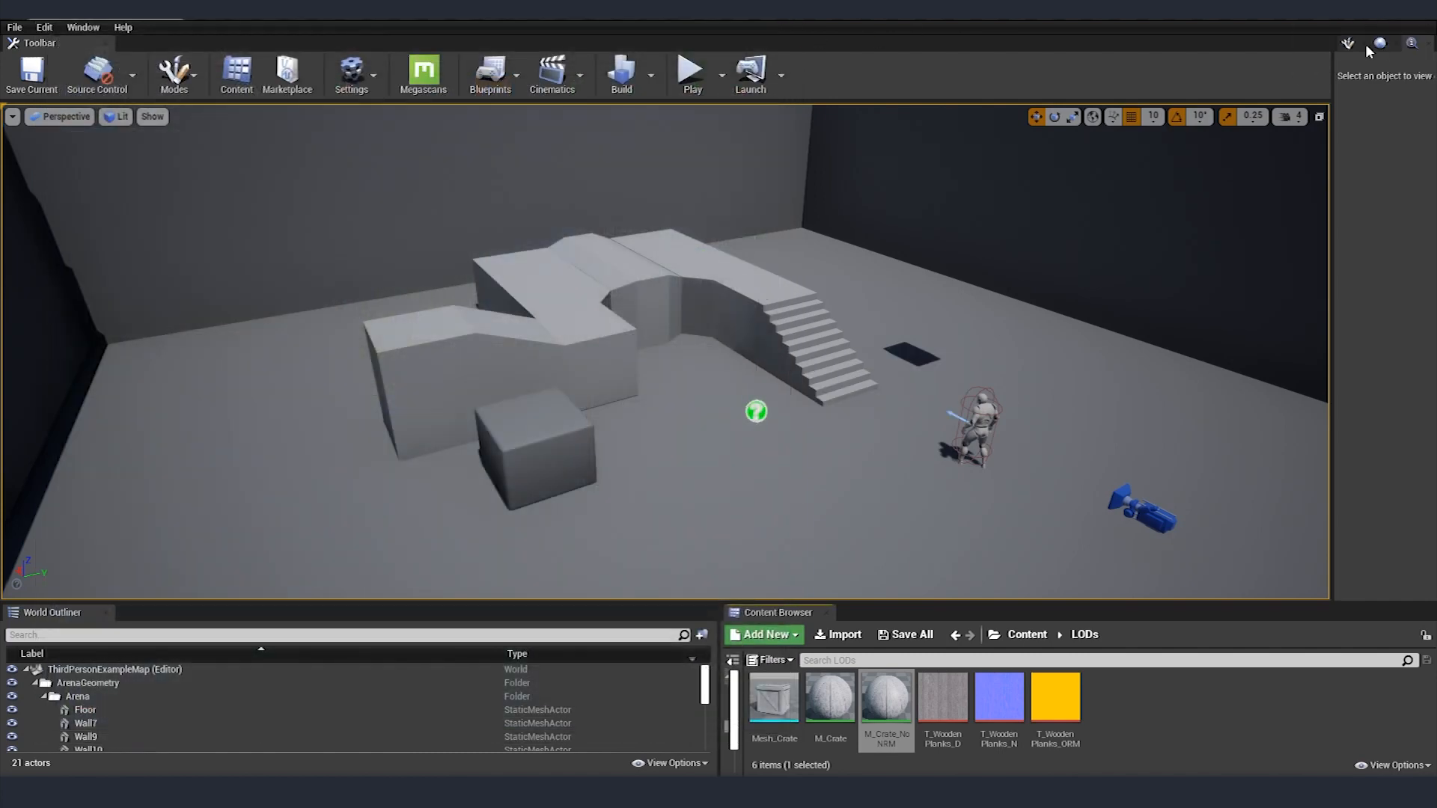